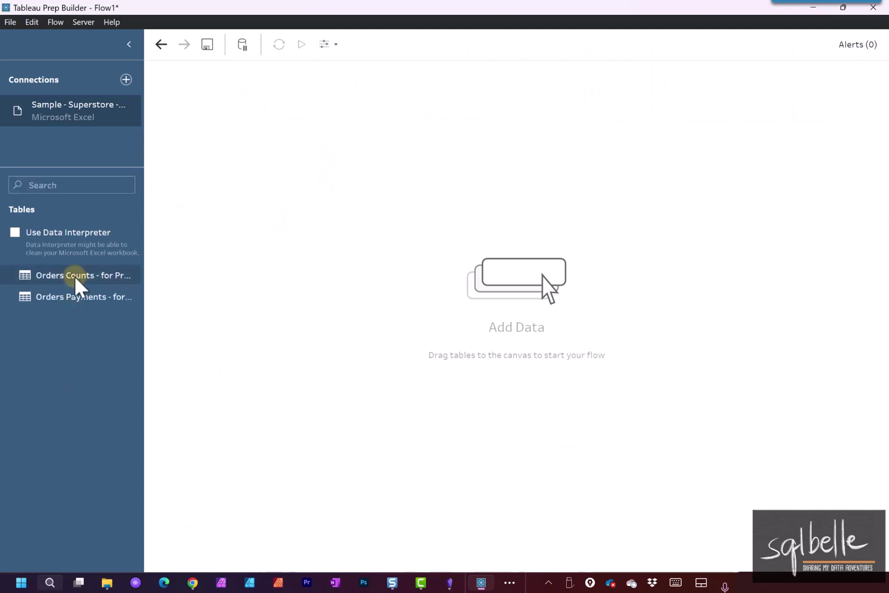
Add the Orders Counts table with a Clean 1 step and preview Clean 1 in Tableau Desktop.
drag(77, 279, 272, 172)
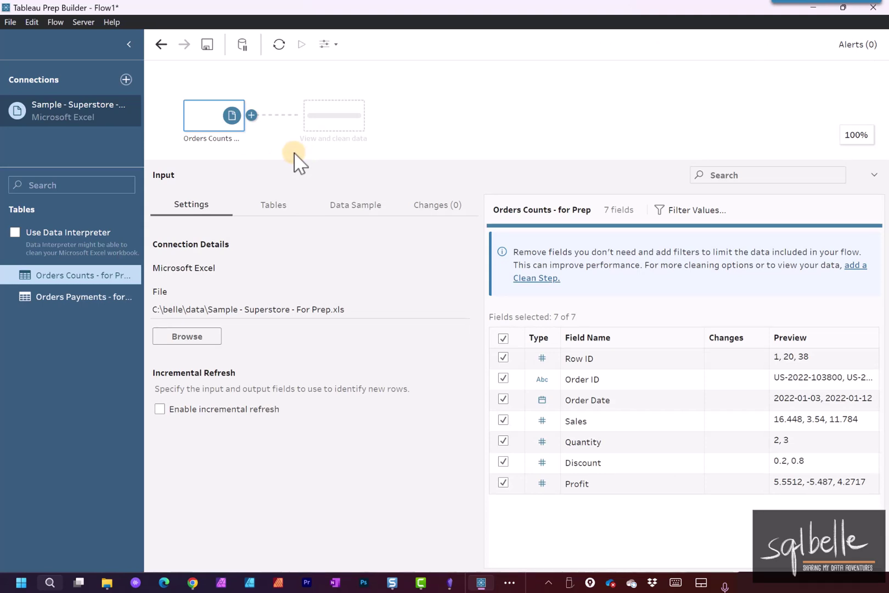
click(325, 126)
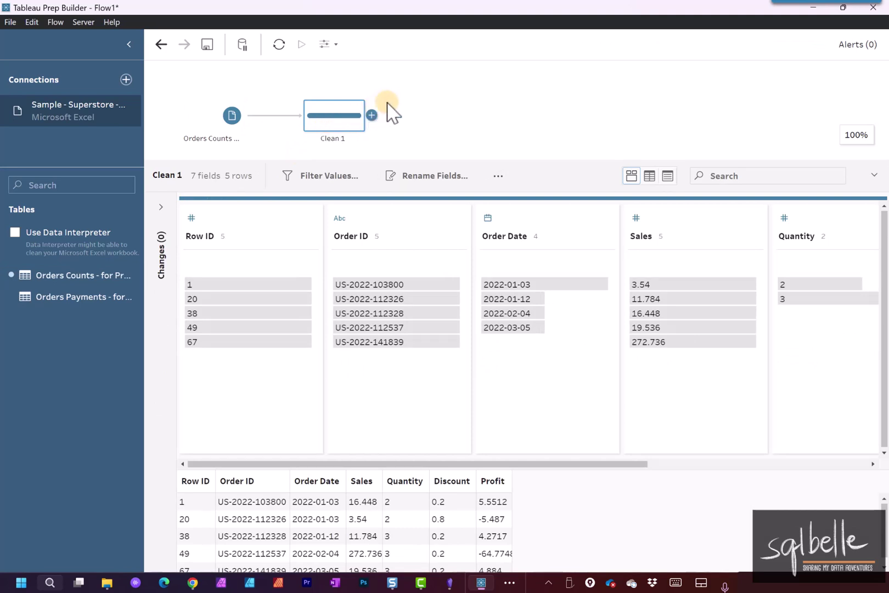
right_click(325, 117)
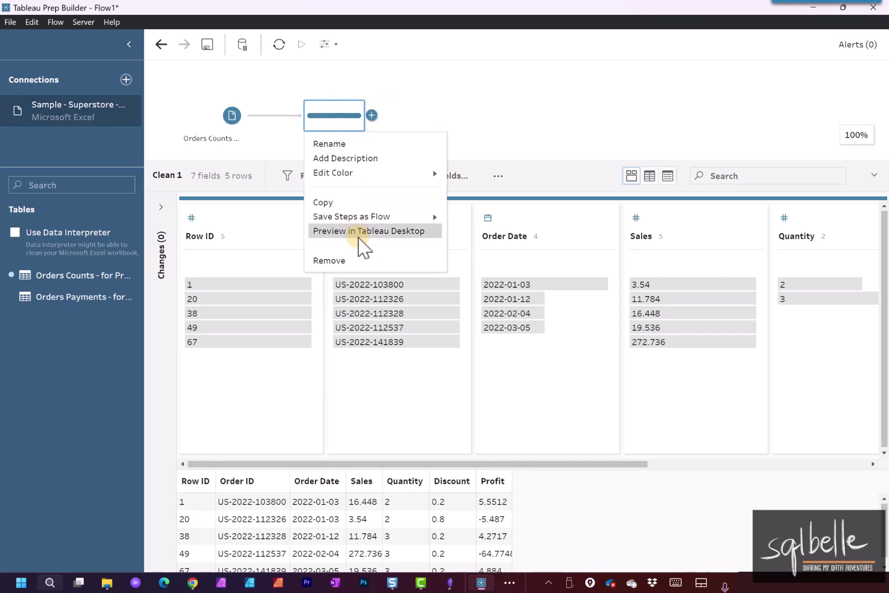
click(358, 234)
click(451, 384)
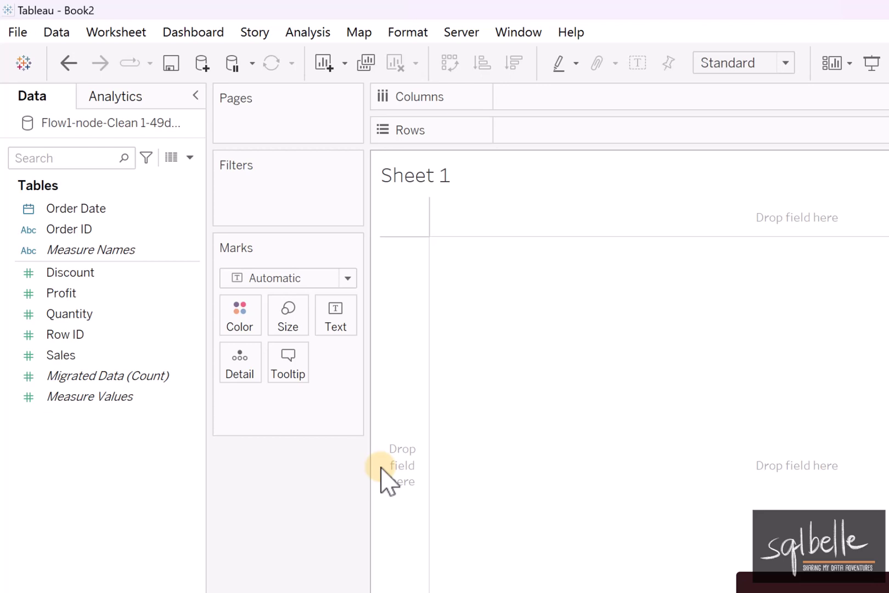
Put discrete Order Date on Rows and show CNTD(Order ID) for each of the dates.
drag(93, 211, 576, 122)
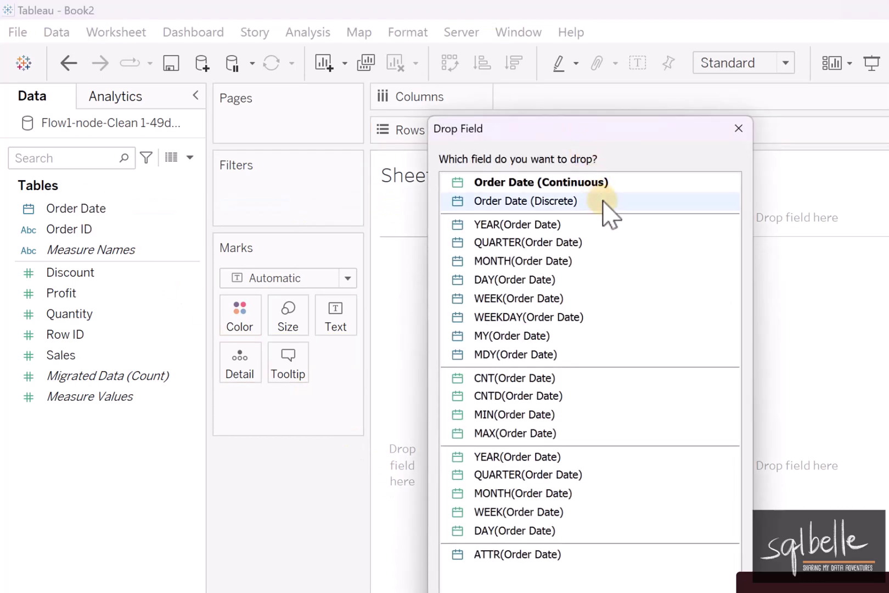
click(635, 581)
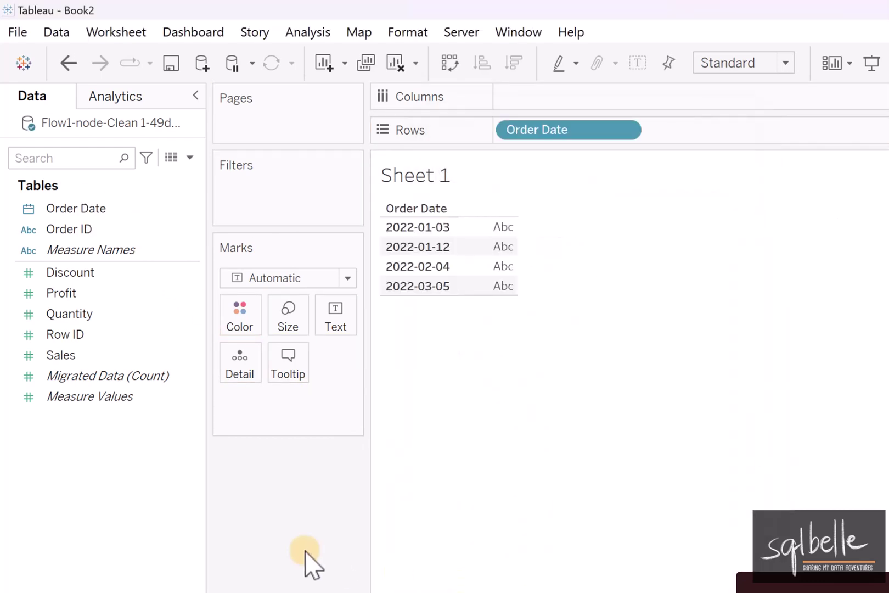
drag(65, 231, 483, 250)
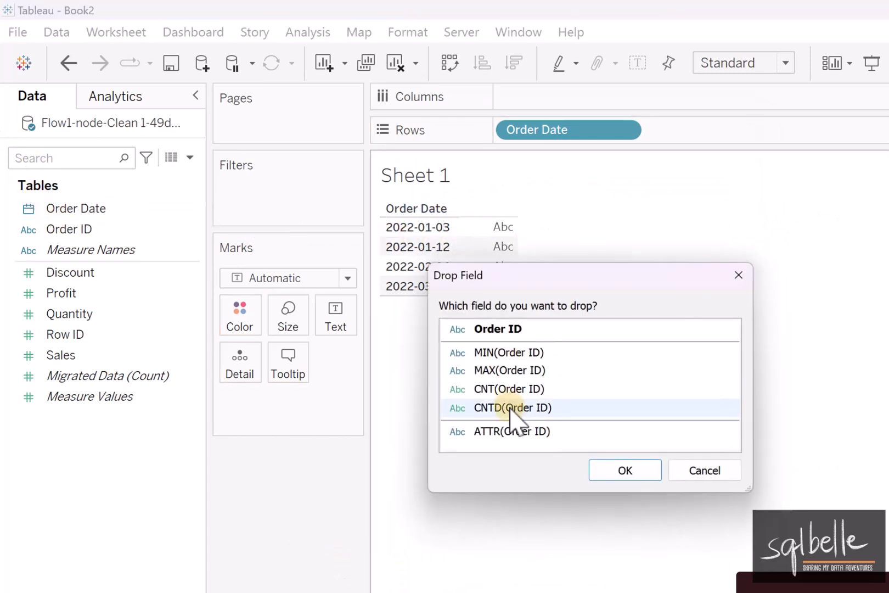
click(514, 409)
click(612, 476)
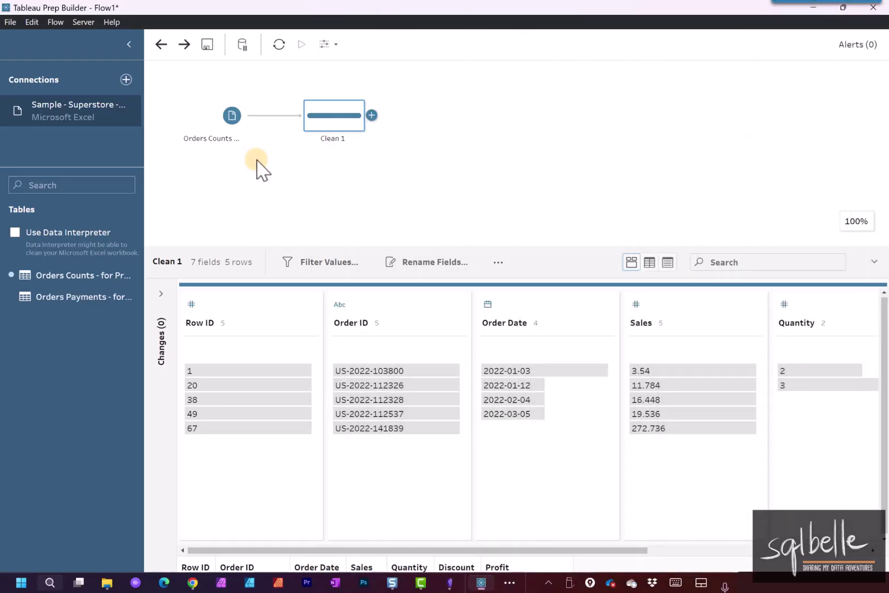
Insert a New Rows step between Orders Counts and Clean 1 and list its field choices.
click(265, 115)
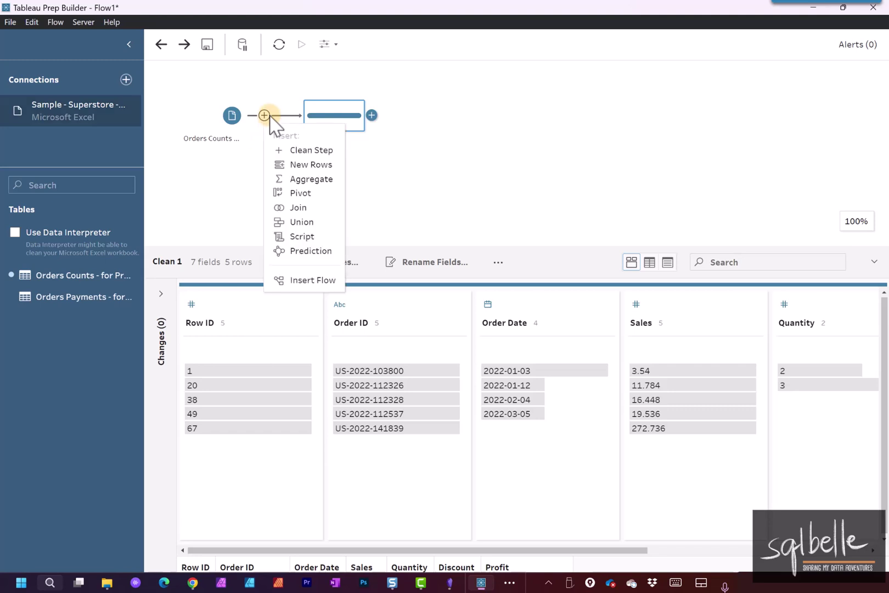
click(292, 168)
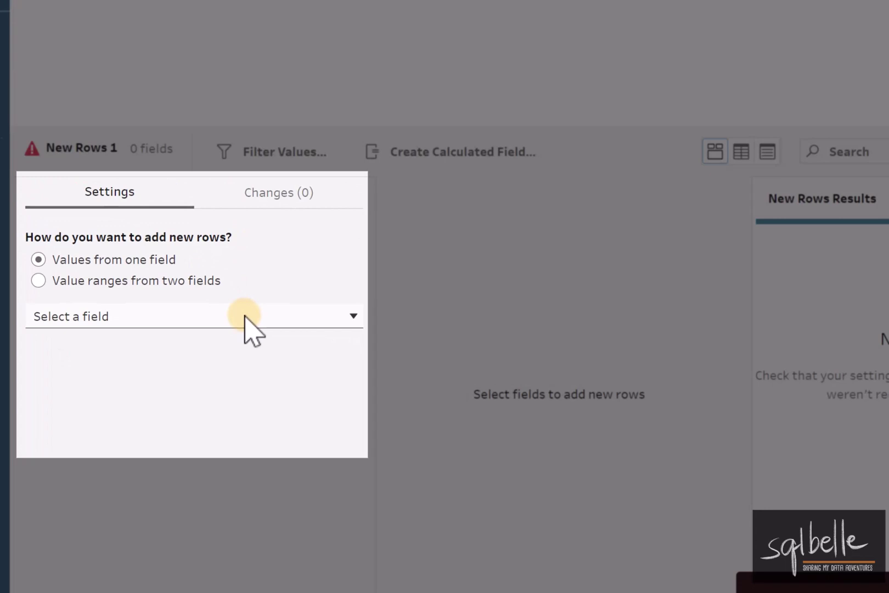
click(246, 317)
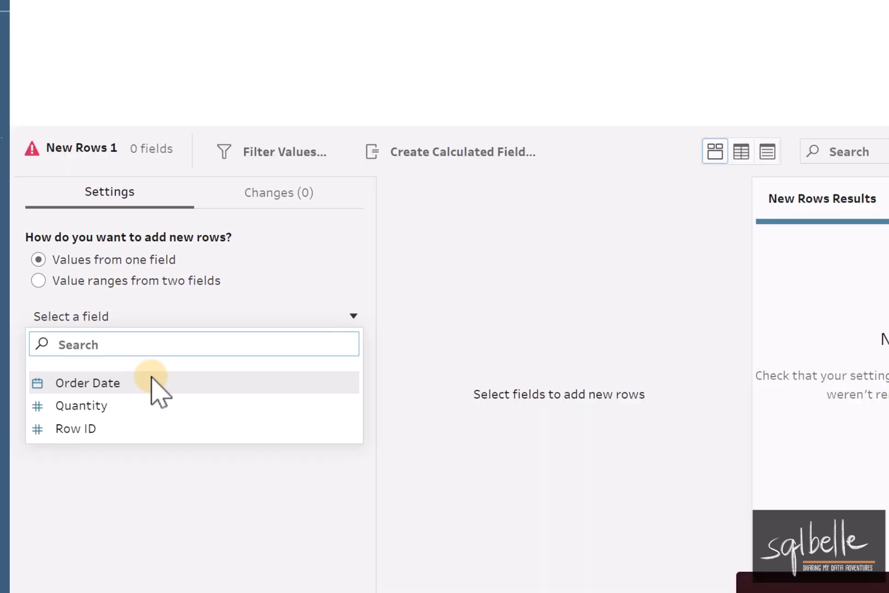
Generate Order Date rows from min to max date in 1-day increments, new values null or zero.
click(158, 384)
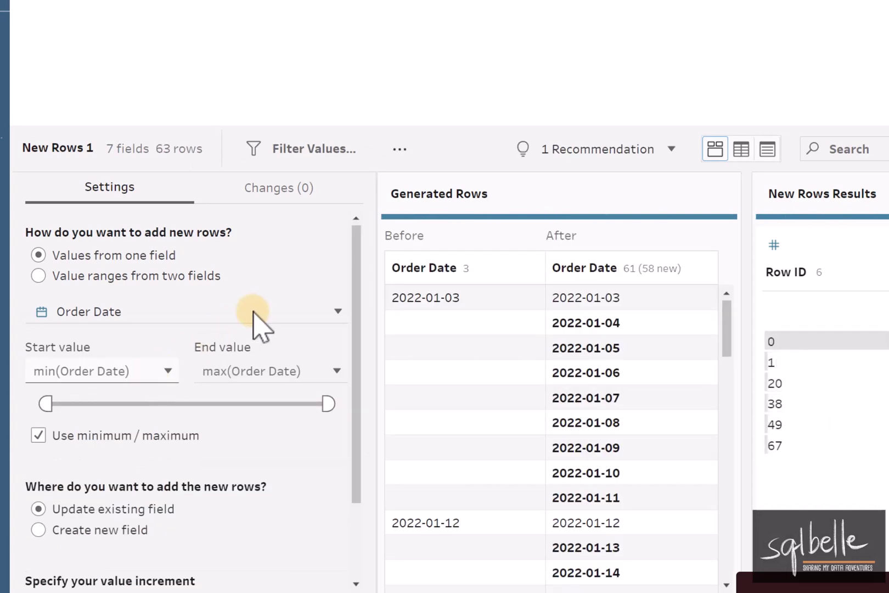
scroll(360, 271, down, 3)
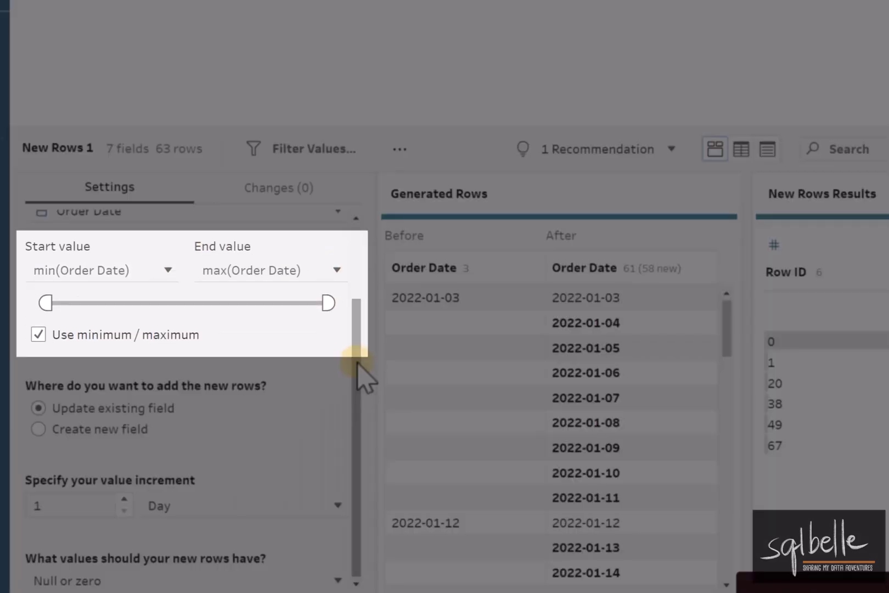
click(166, 271)
click(166, 271)
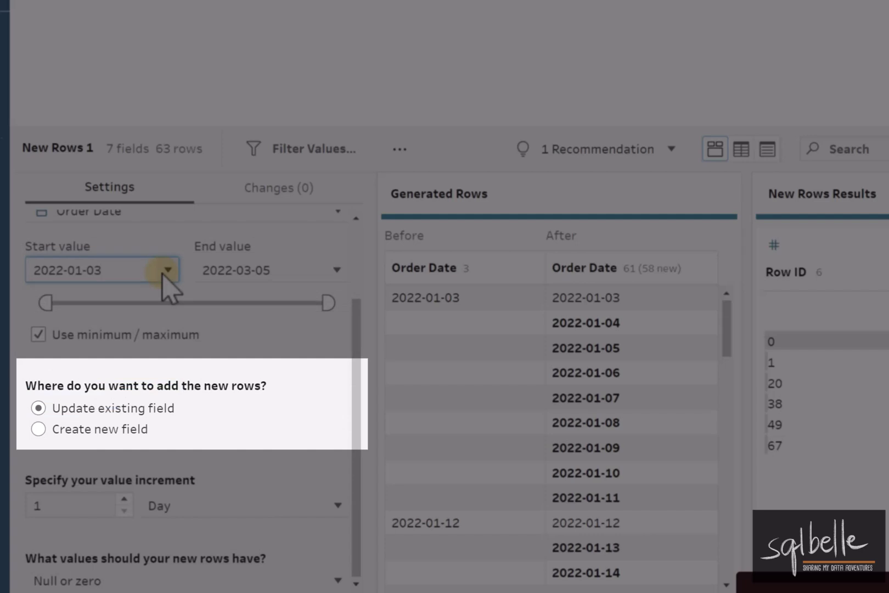
click(338, 505)
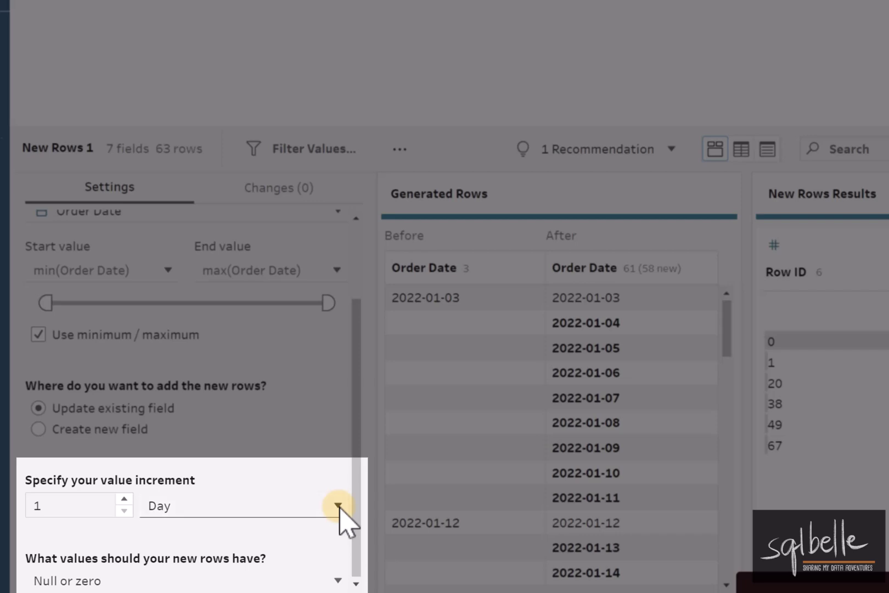
click(338, 505)
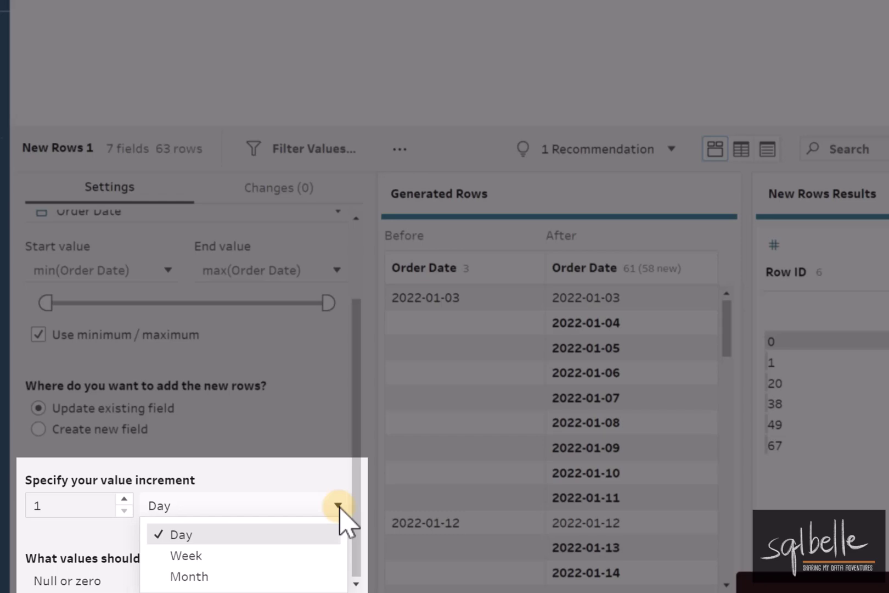
click(331, 472)
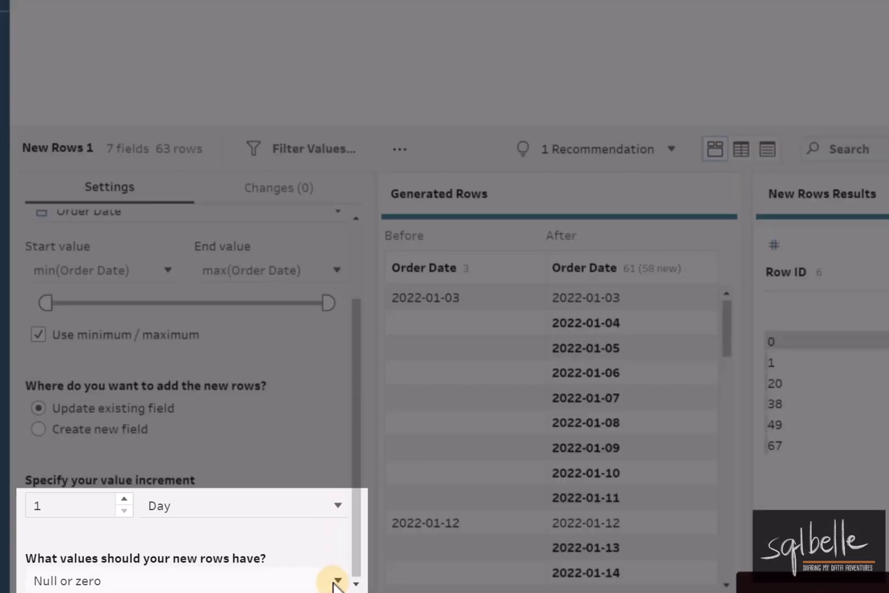
click(335, 583)
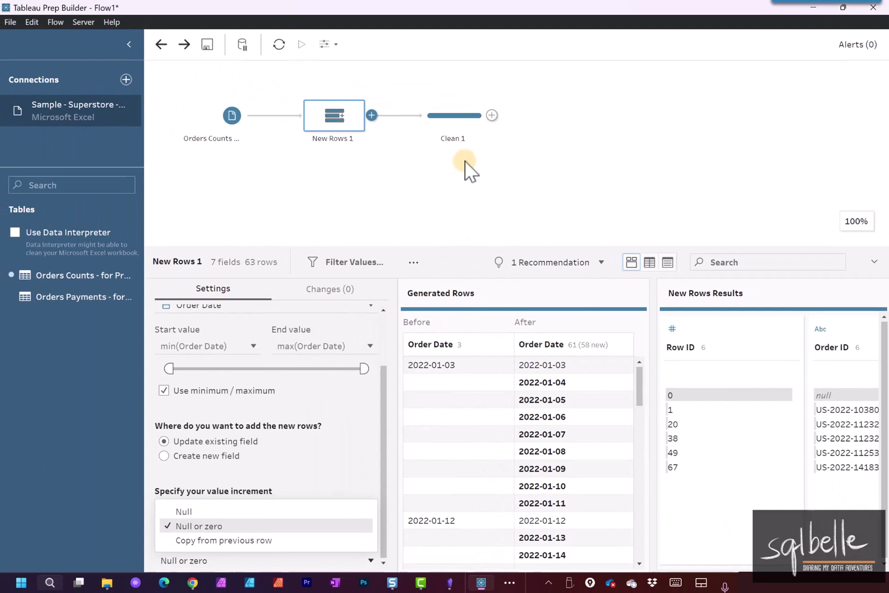
click(460, 119)
Preview the Clean 1 output in Tableau Desktop.
right_click(460, 121)
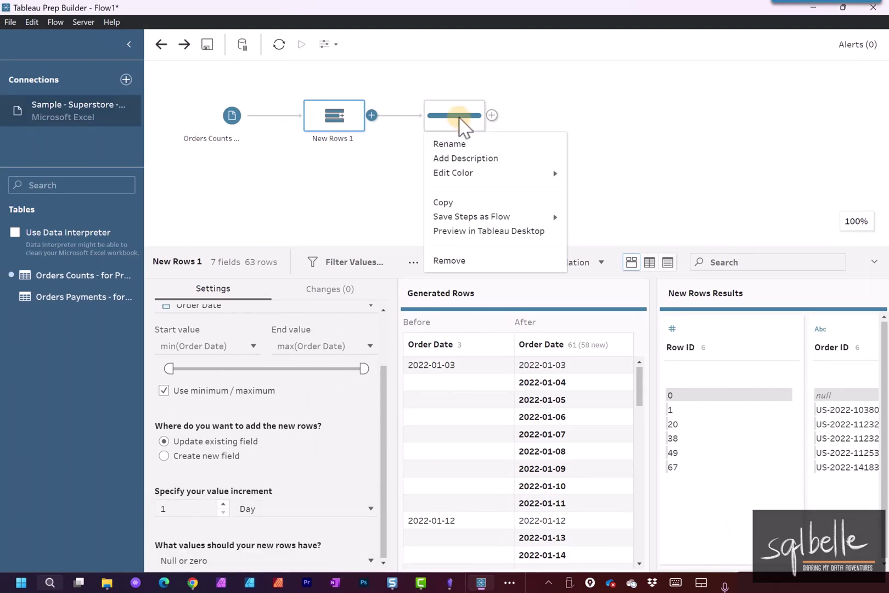
click(501, 241)
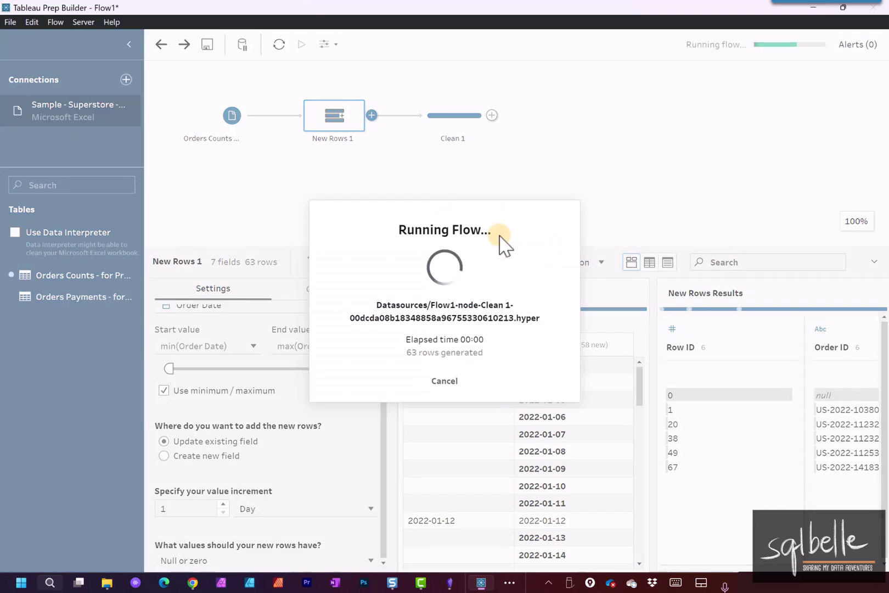
click(446, 381)
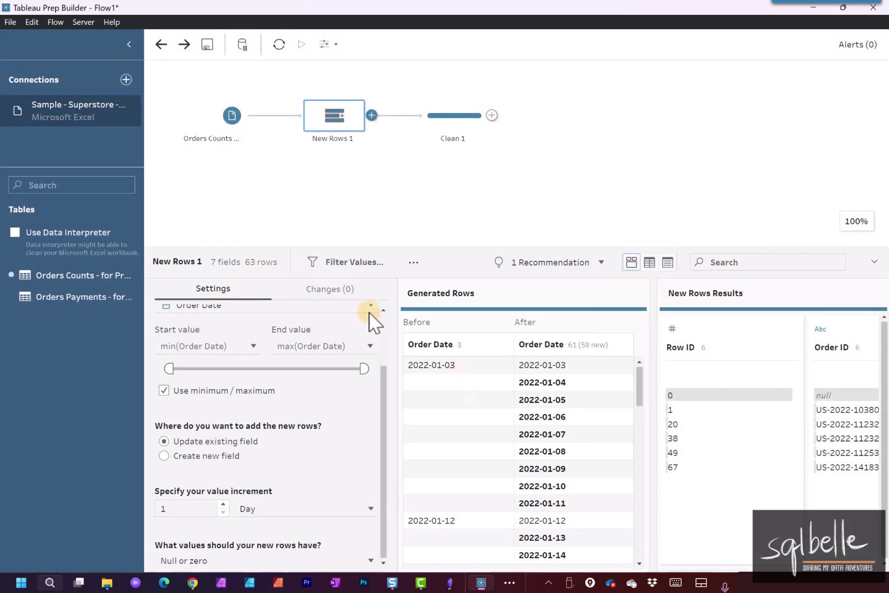
Put discrete Order Date on Rows and add a CNTD(Order ID) column for each date.
drag(96, 157, 443, 97)
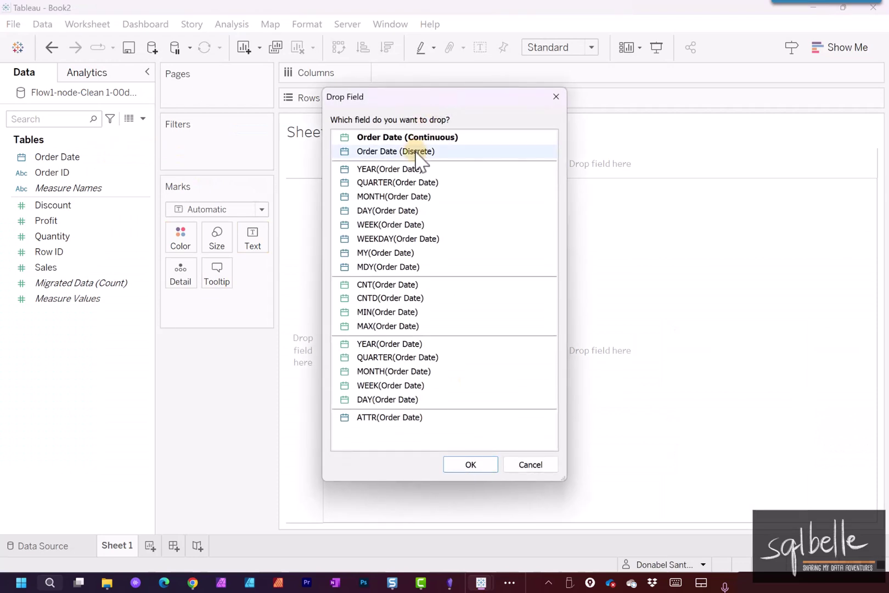
click(415, 153)
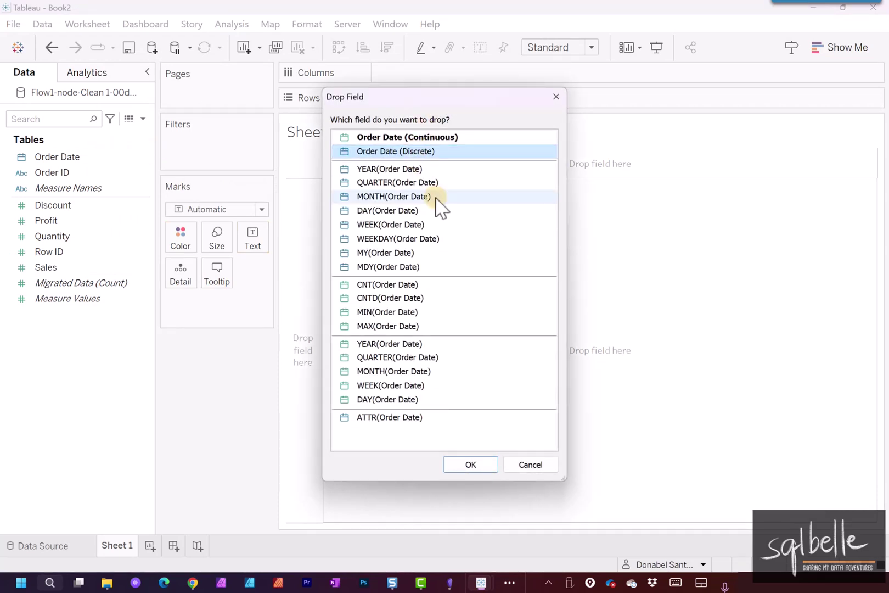
click(470, 466)
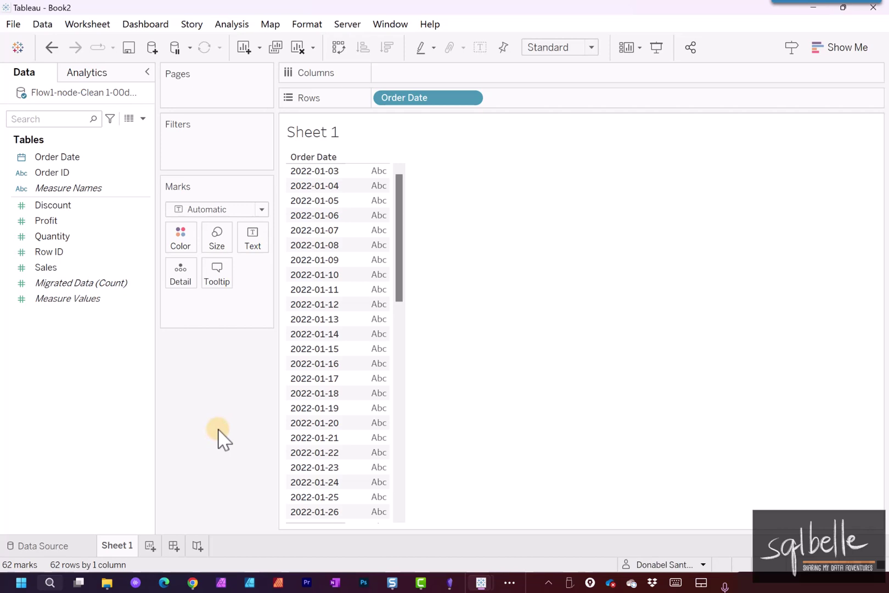
drag(63, 173, 378, 206)
click(386, 310)
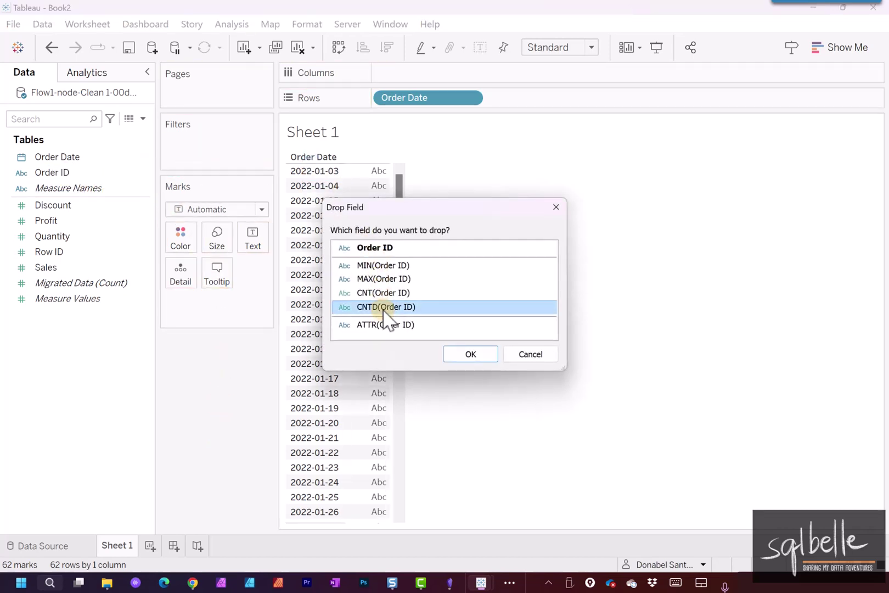
click(485, 357)
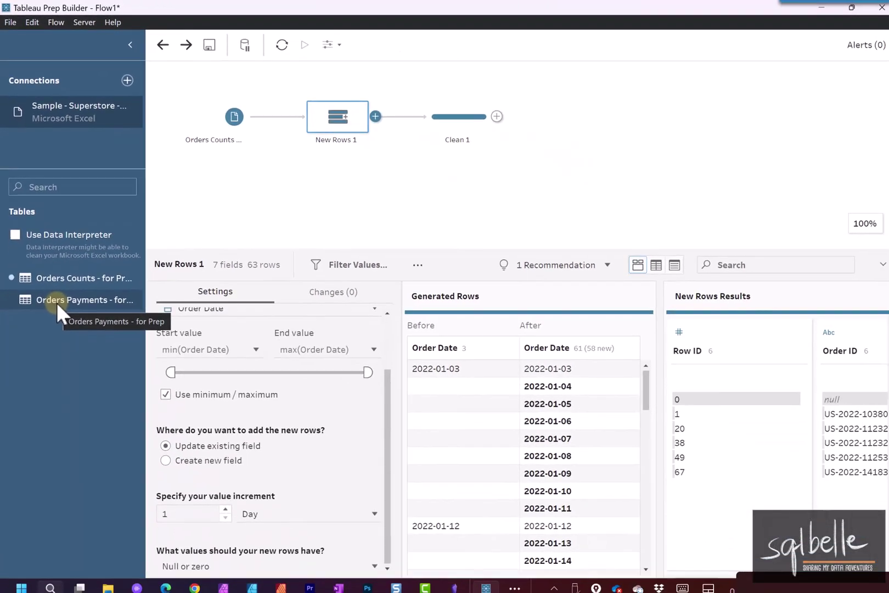
Add the Orders Payments table with a Clean 2 step and enlarge its data grid.
drag(58, 302, 228, 207)
click(334, 203)
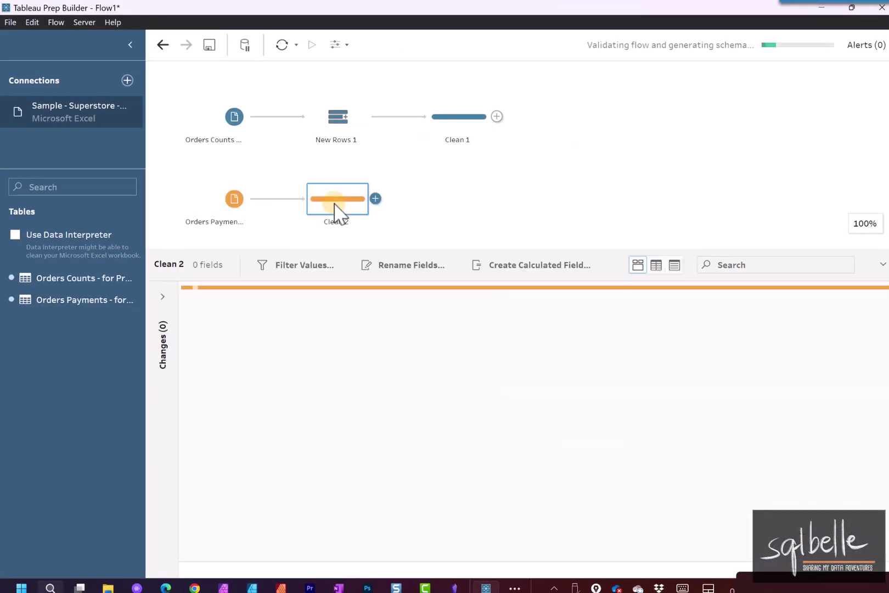
drag(334, 249, 324, 124)
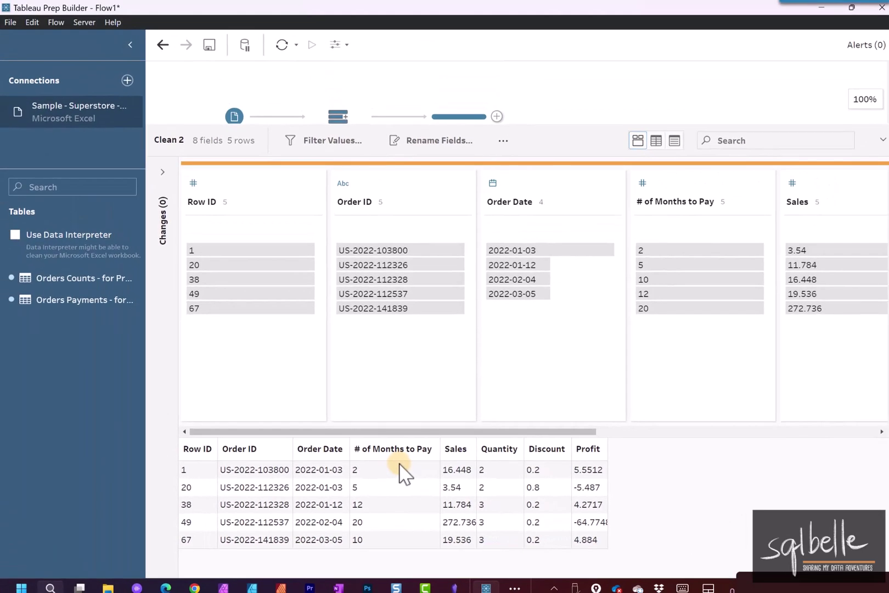
Create an End Date calculated field with DATEADD('month', [# of Months to Pay], [Order Date]).
click(502, 140)
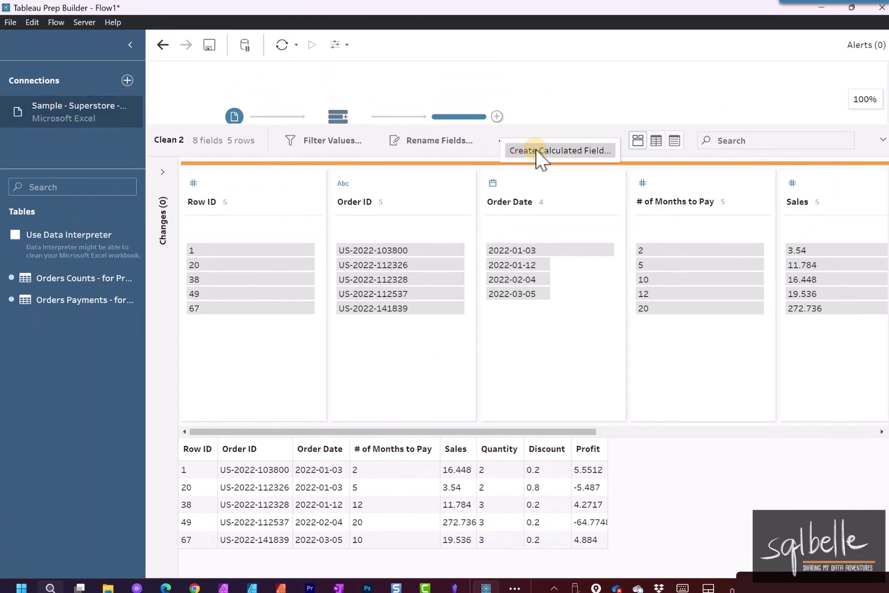
click(538, 152)
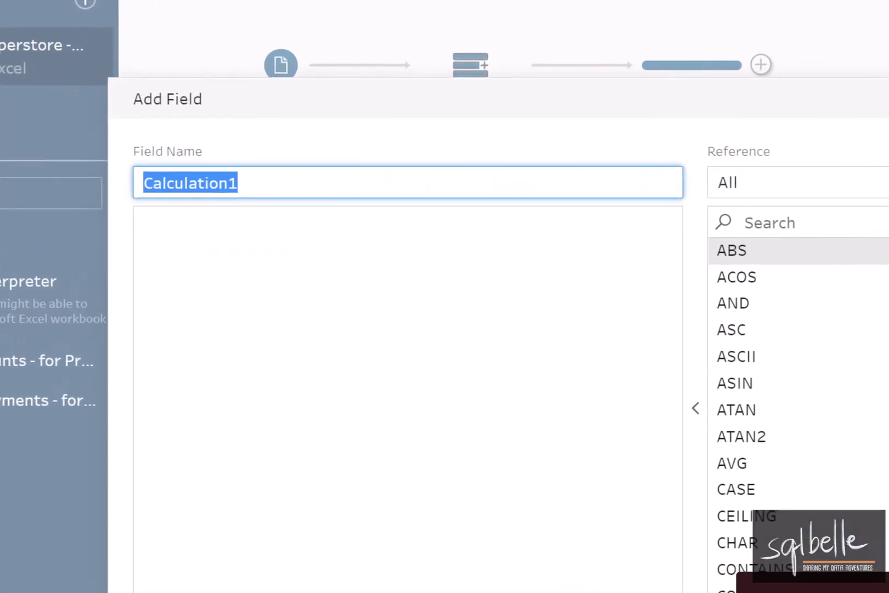
text(End Date)
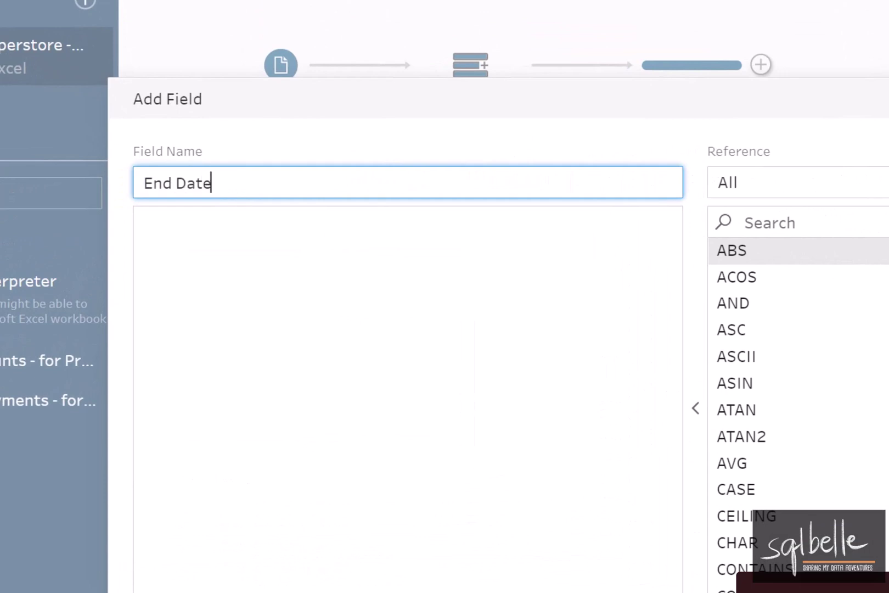
click(186, 239)
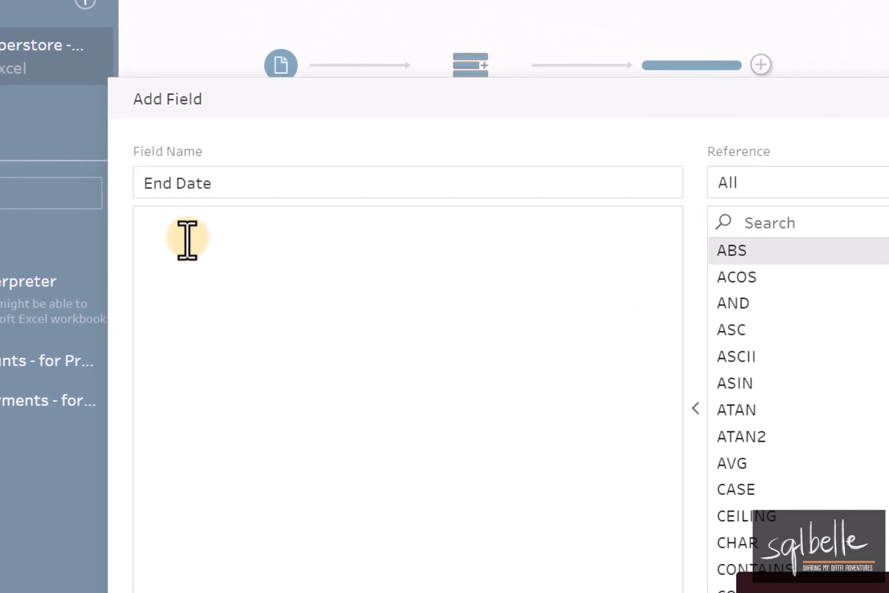
text(DATEADD('month)
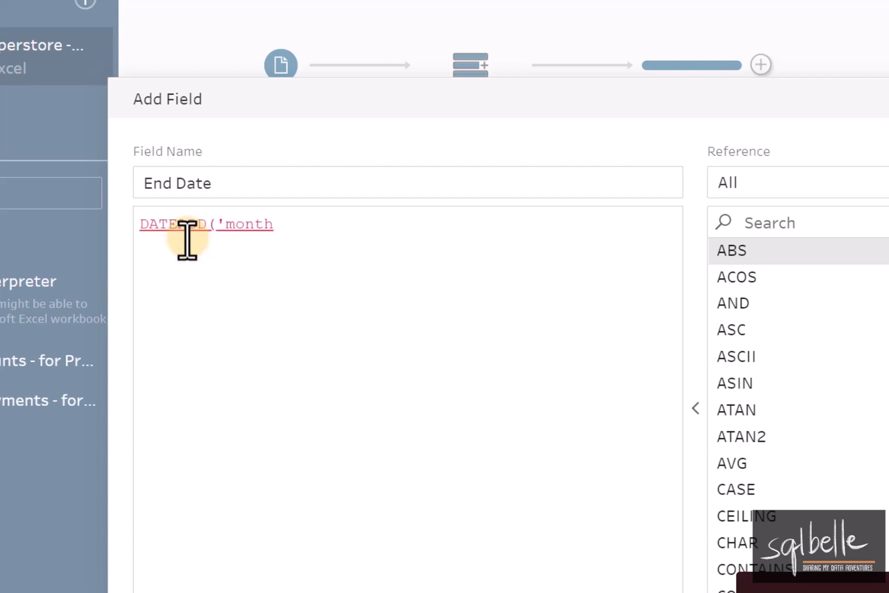
text(', mo)
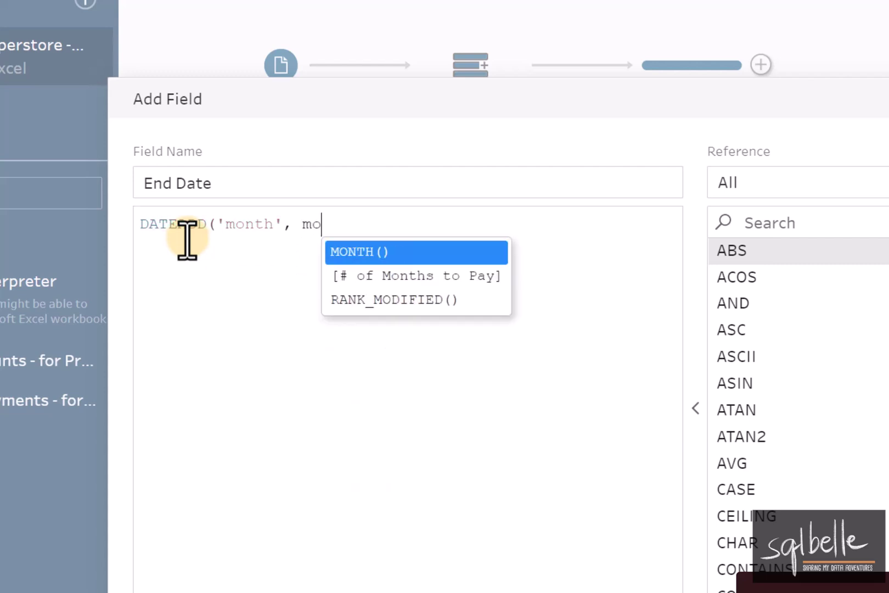
text(n)
key(Down)
key(Return)
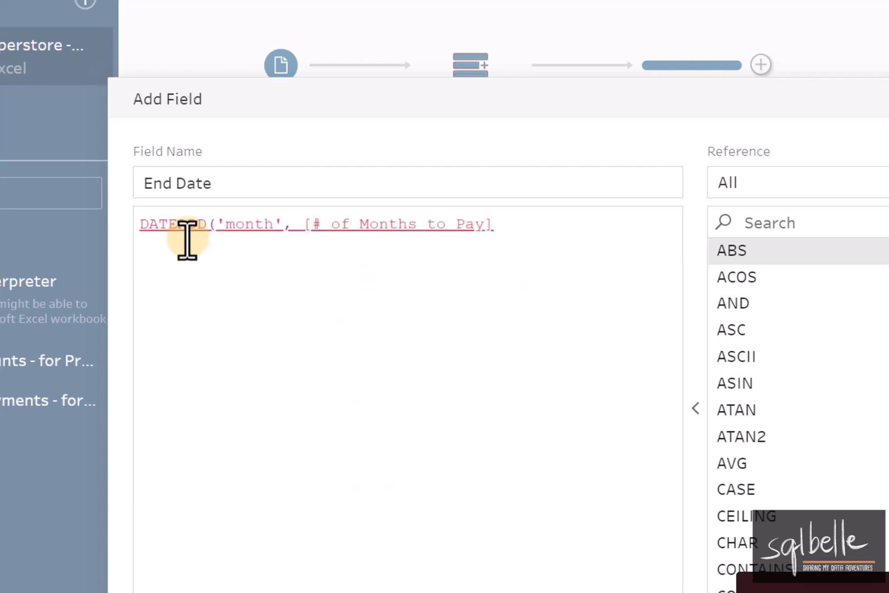
text(, Order)
key(Return)
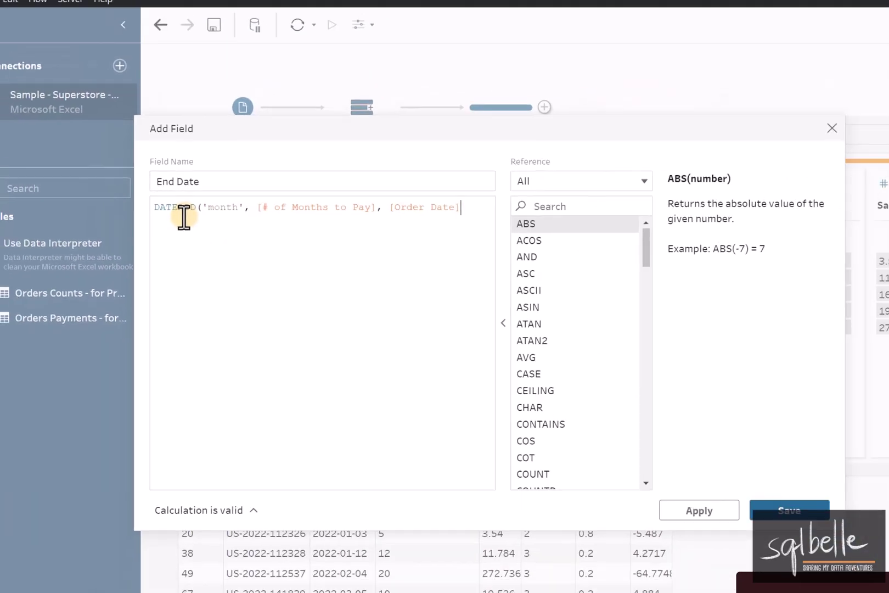
Save End Date, place Order Date beside it, and change End Date's type to Date.
text())
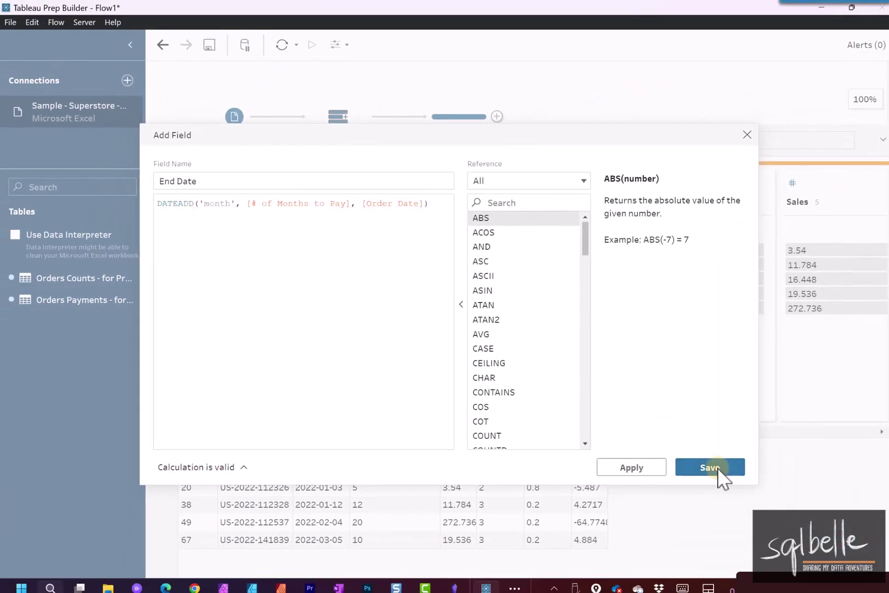
click(718, 470)
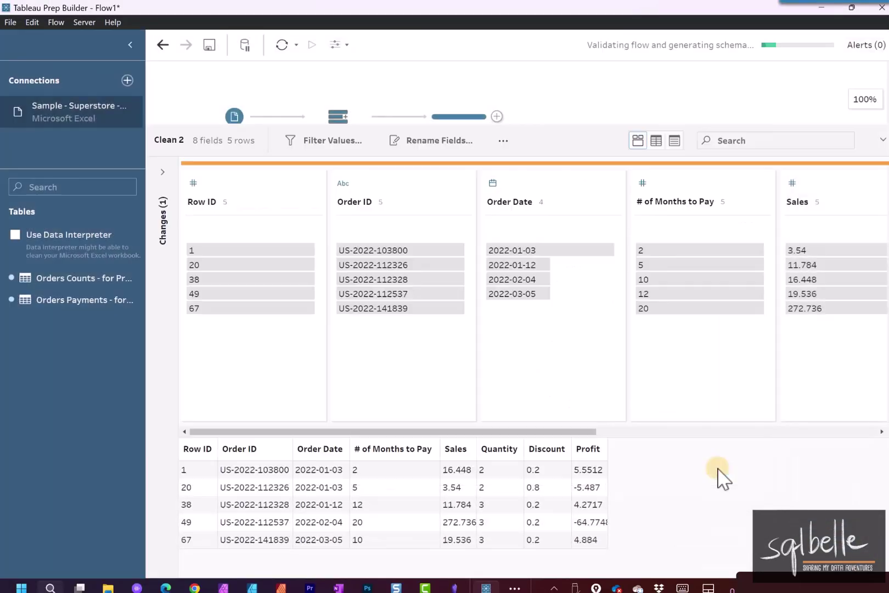
drag(674, 183, 166, 187)
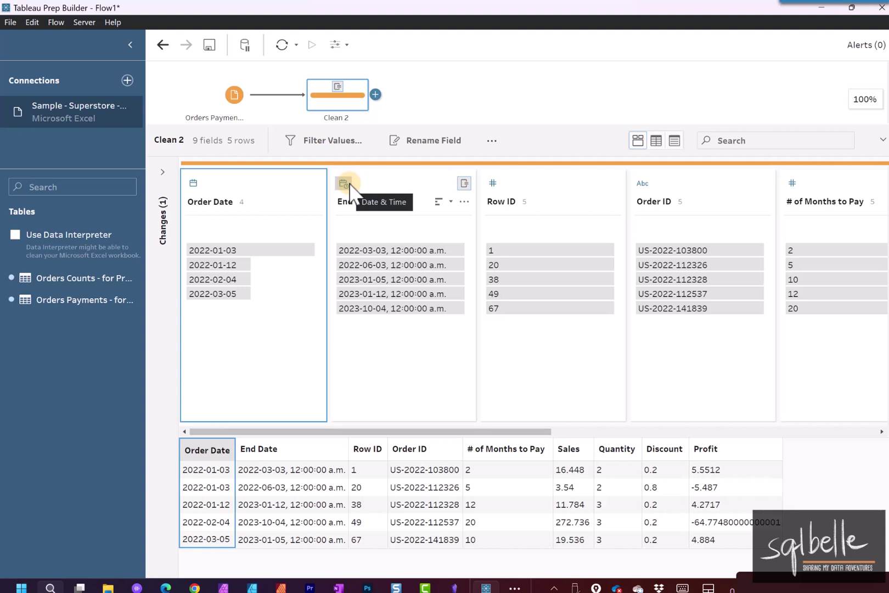
click(344, 183)
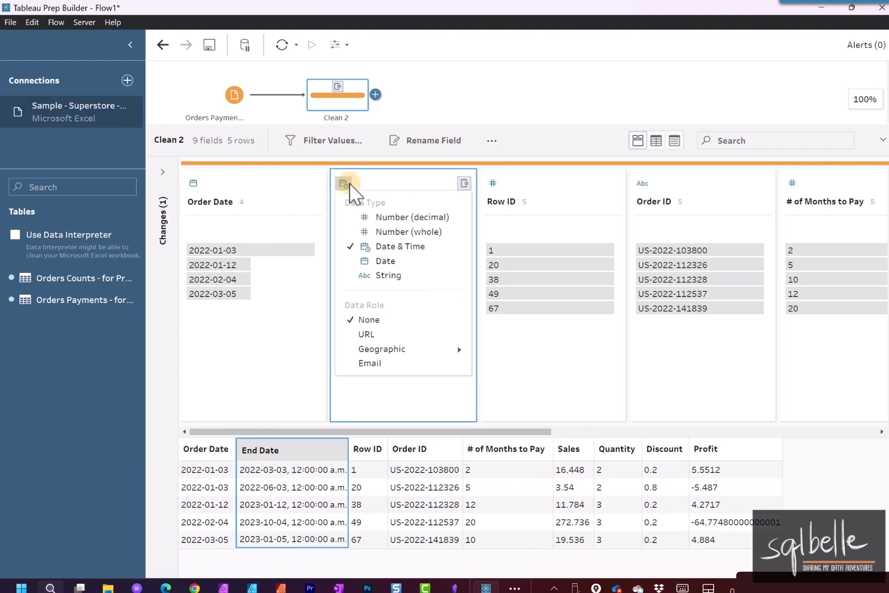
click(378, 262)
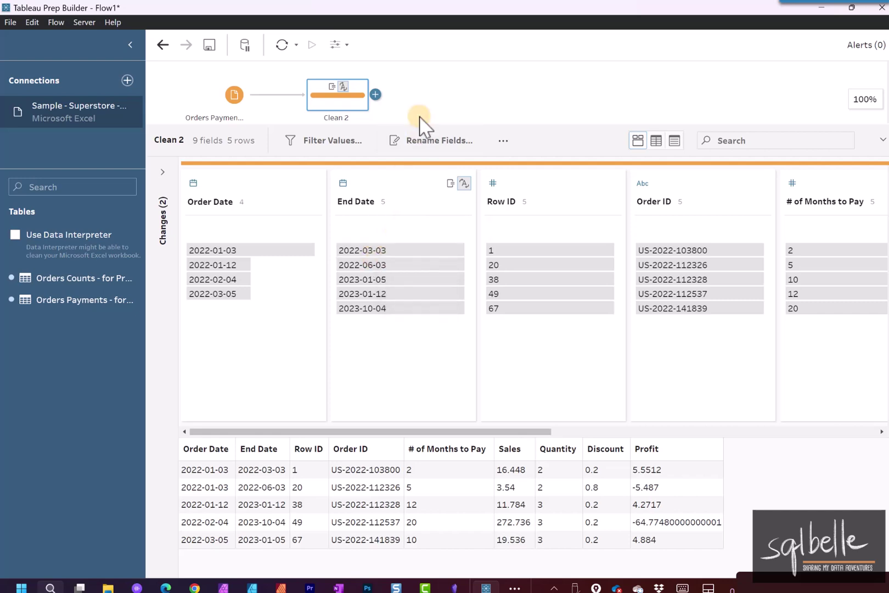
drag(417, 125, 416, 290)
Add a New Rows step after Clean 2 generating Scheduled Payment Date from Order Date to End Date.
click(376, 198)
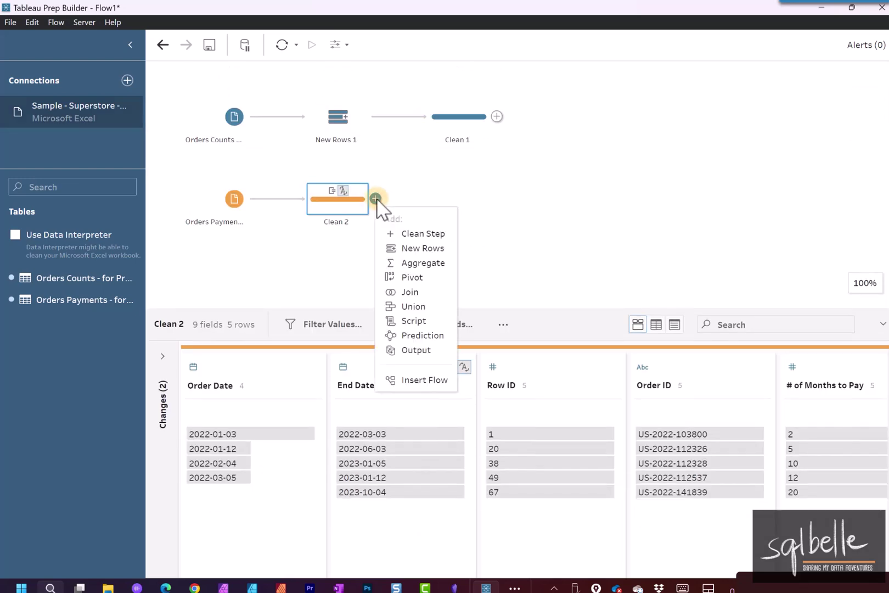
click(417, 248)
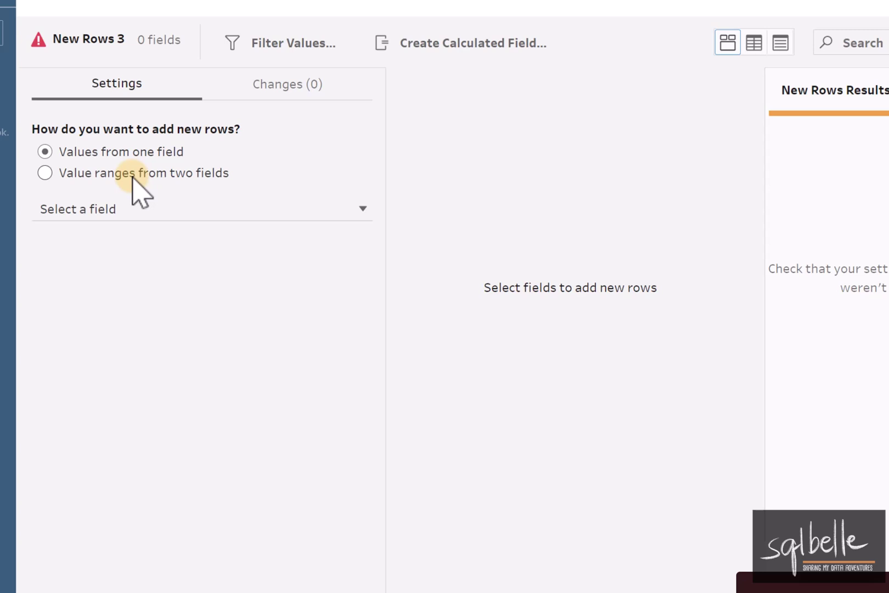
click(45, 173)
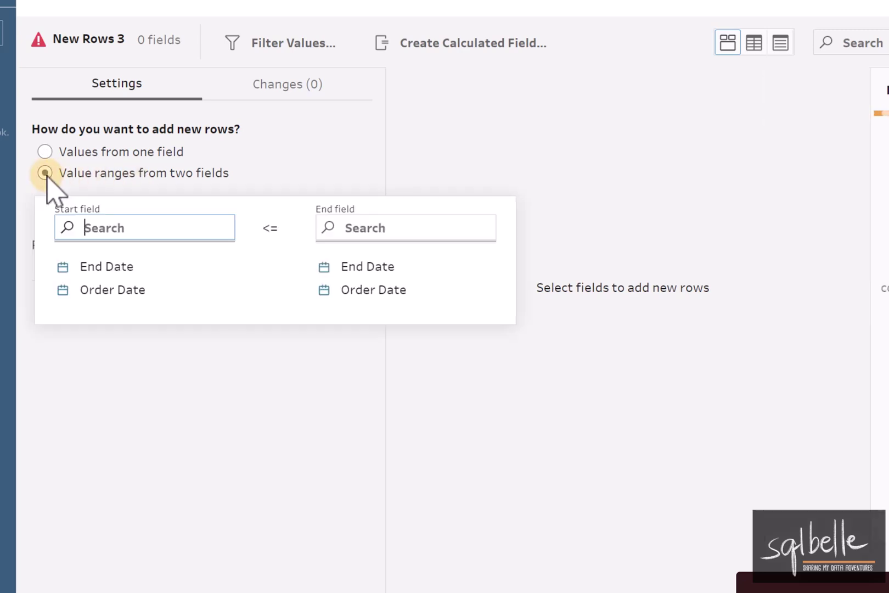
click(119, 291)
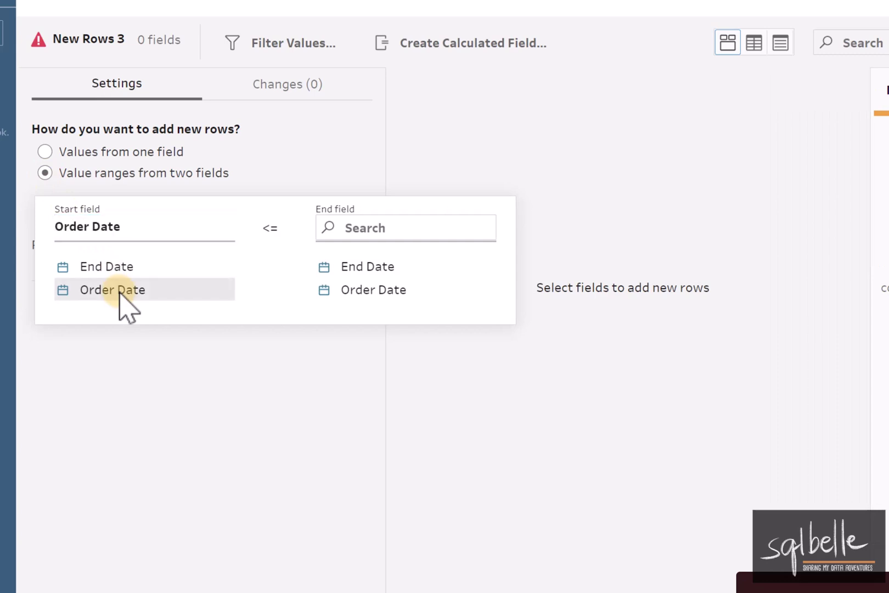
click(381, 275)
click(133, 266)
double_click(132, 266)
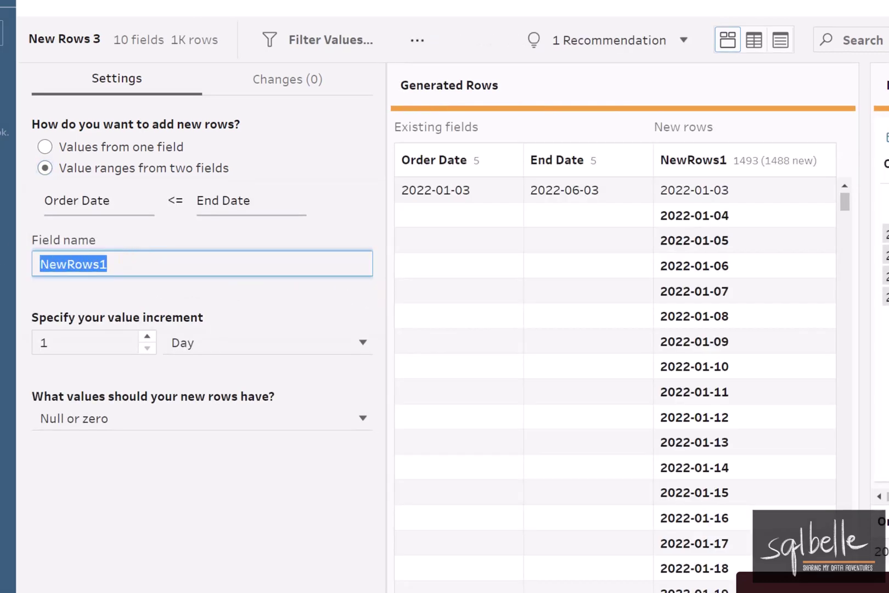
text(Scheduled)
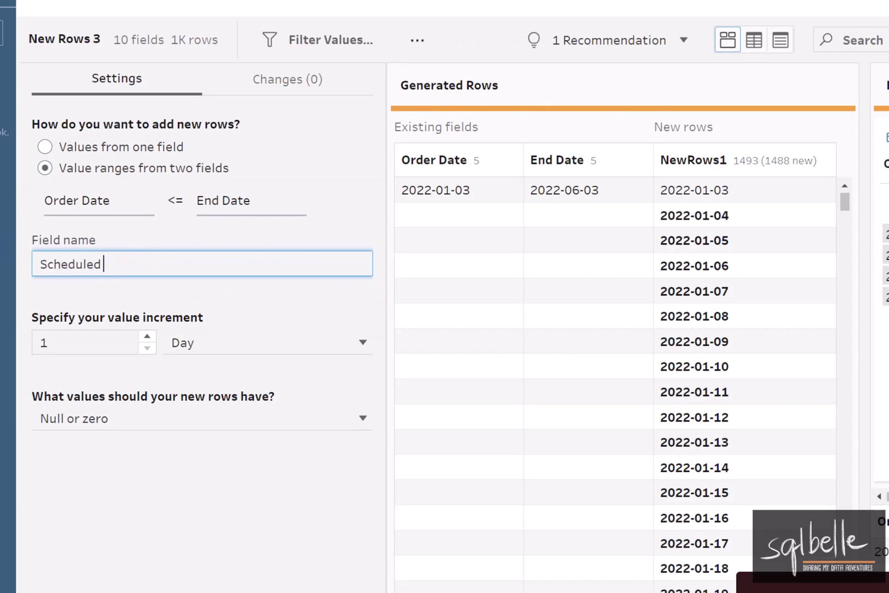
text( Payment Date)
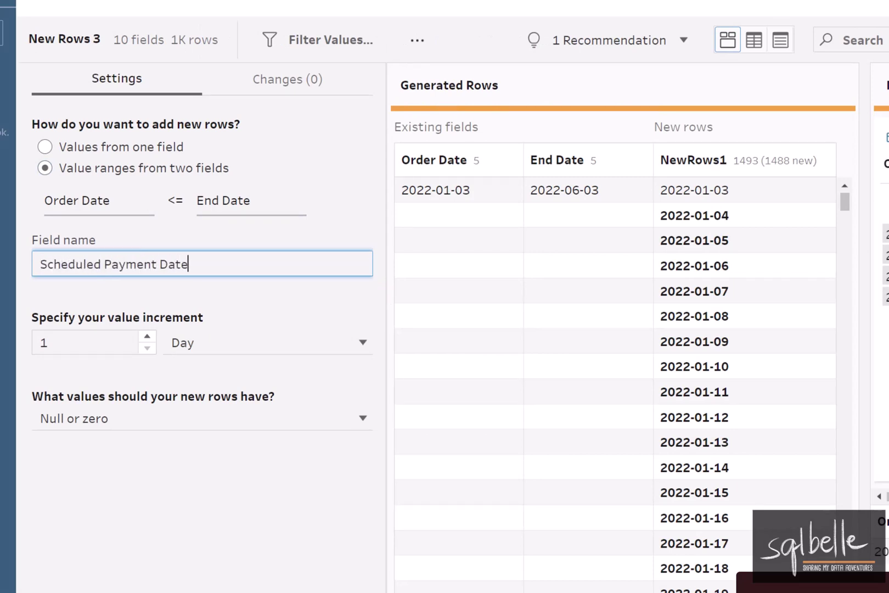
click(111, 291)
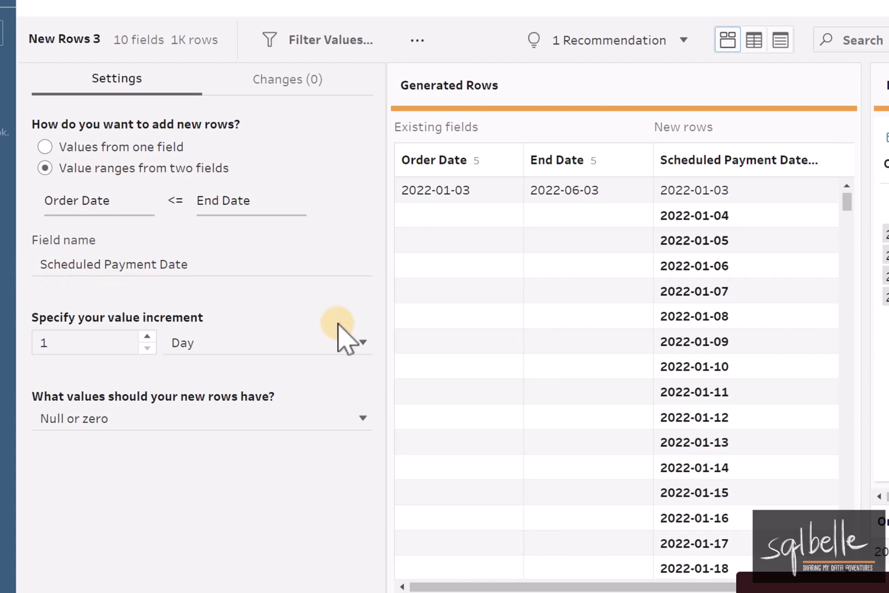
Set the increment to Month and fill new rows by copying the previous row.
click(367, 347)
click(345, 416)
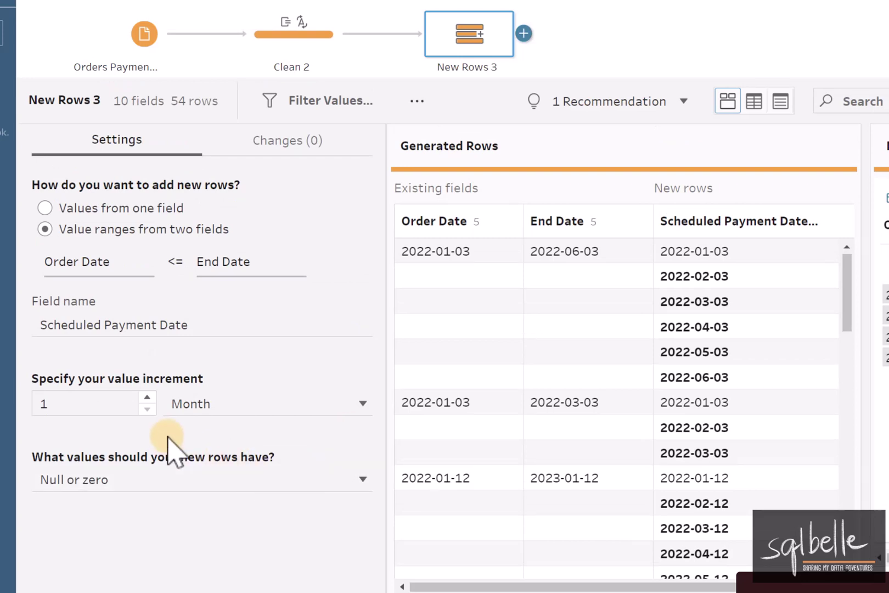
click(230, 484)
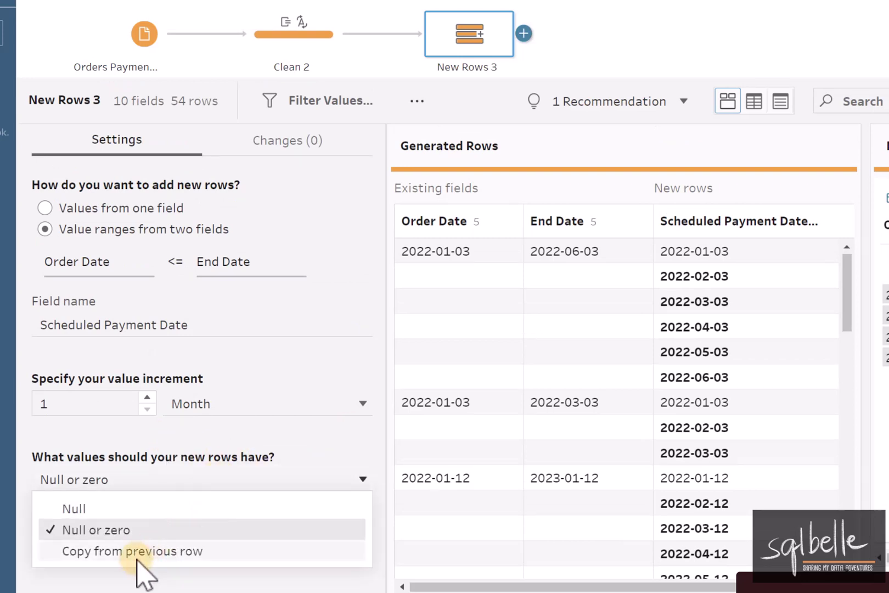
click(142, 551)
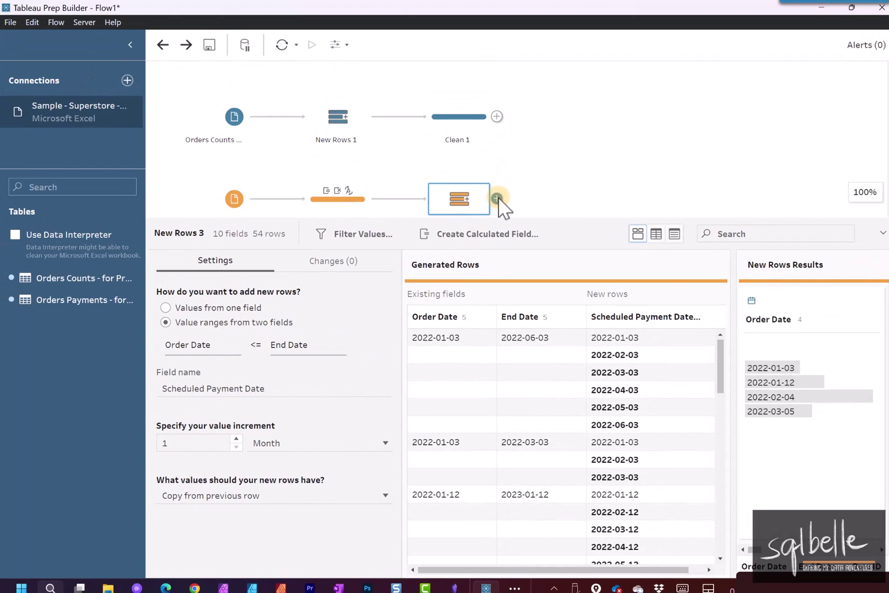
Add a Clean 3 step after New Rows 3 and preview it in Tableau Desktop.
click(497, 198)
click(532, 232)
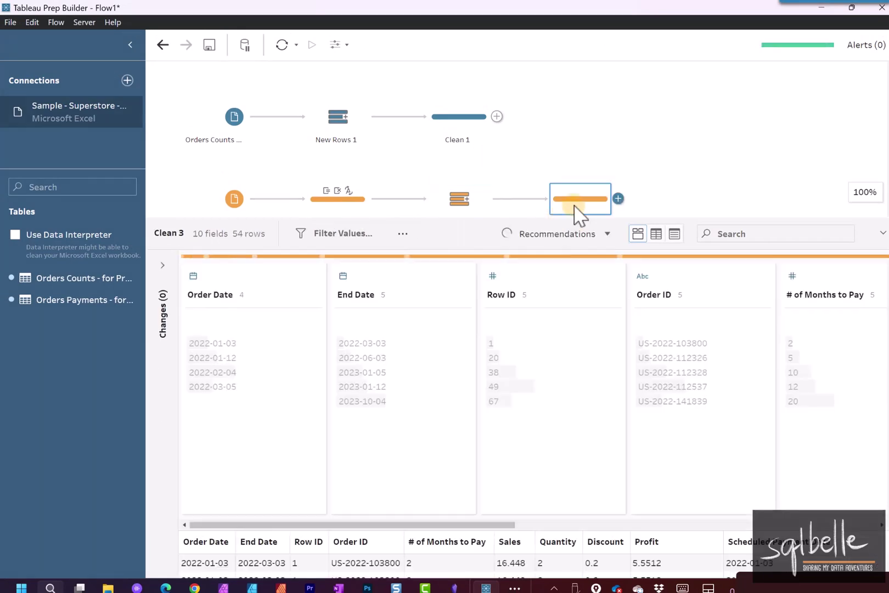
right_click(580, 211)
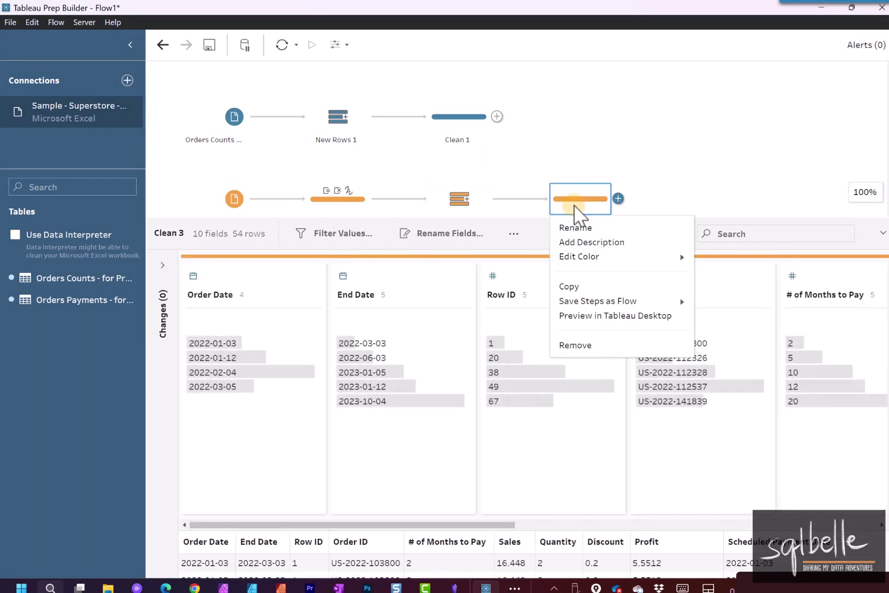
click(600, 316)
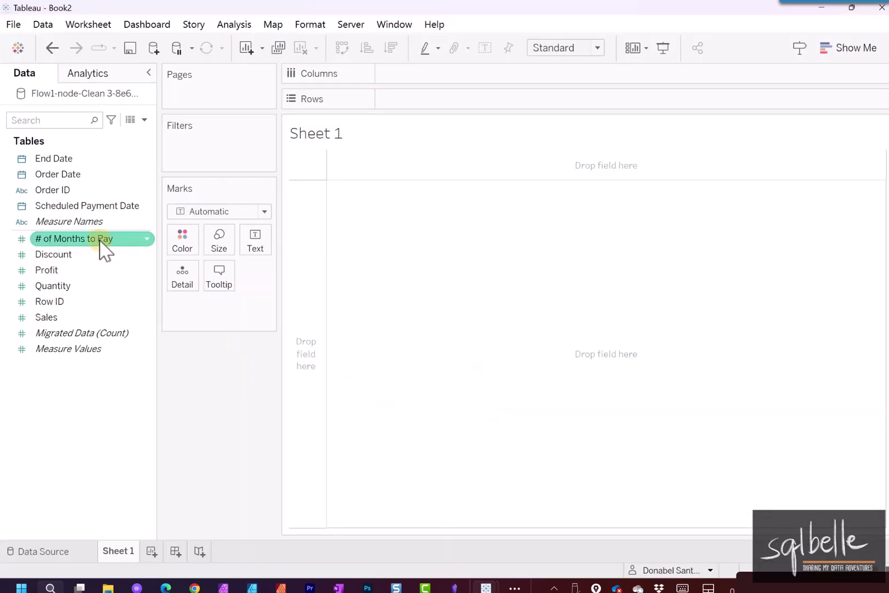
Make # of Months to Pay a dimension and add discrete Order Date to Rows.
drag(104, 250, 412, 101)
drag(60, 192, 525, 102)
click(420, 153)
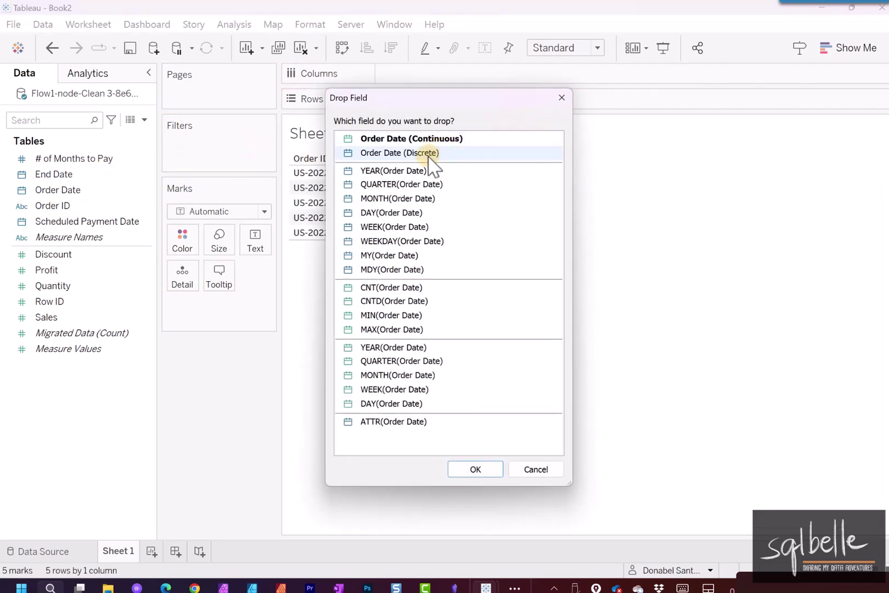
click(463, 469)
Add # of Months to Pay and discrete Scheduled Payment Date as table columns on Rows.
click(63, 158)
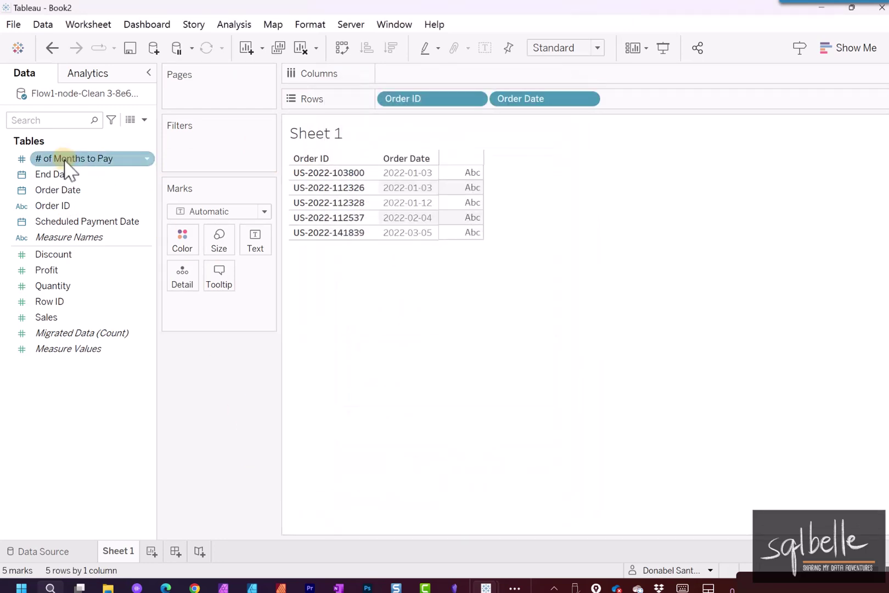
drag(65, 161, 670, 109)
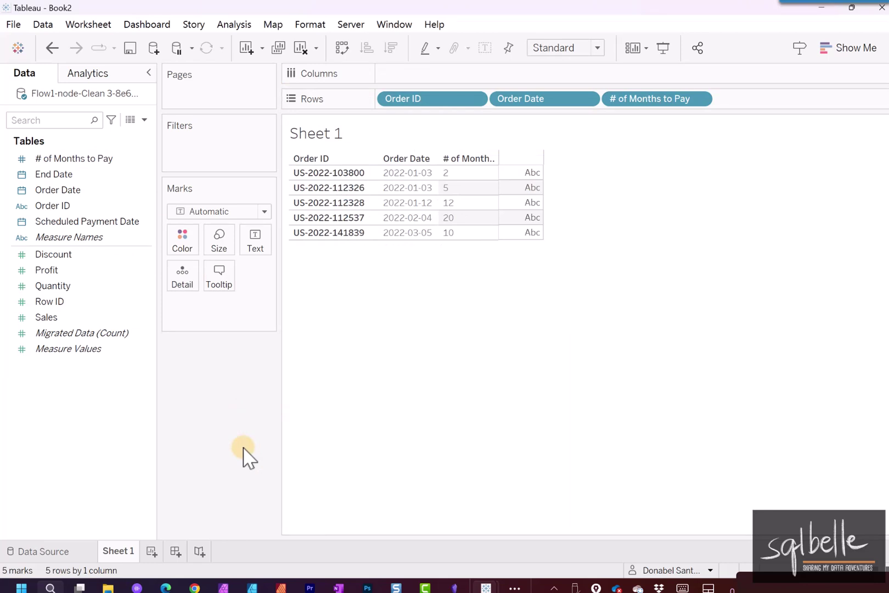
drag(87, 222, 757, 114)
click(508, 154)
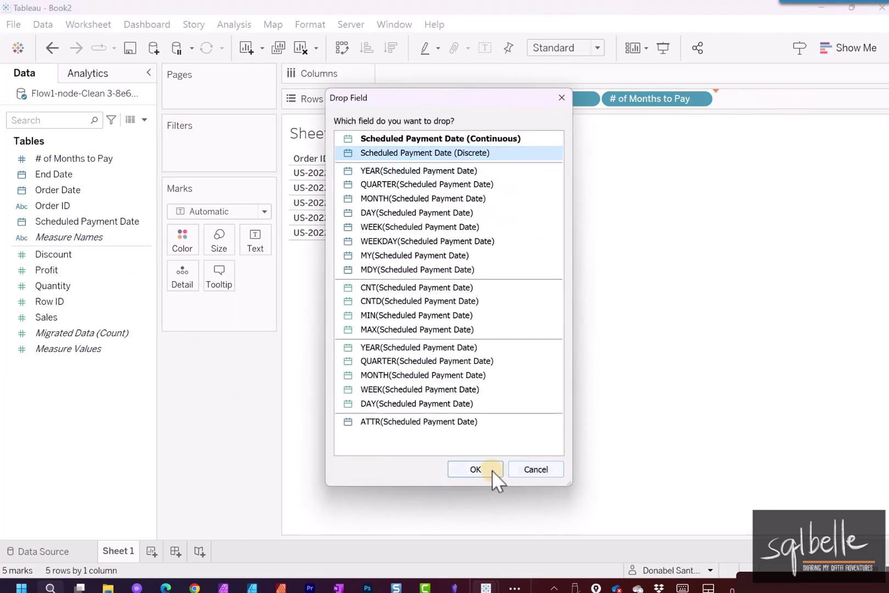
click(493, 471)
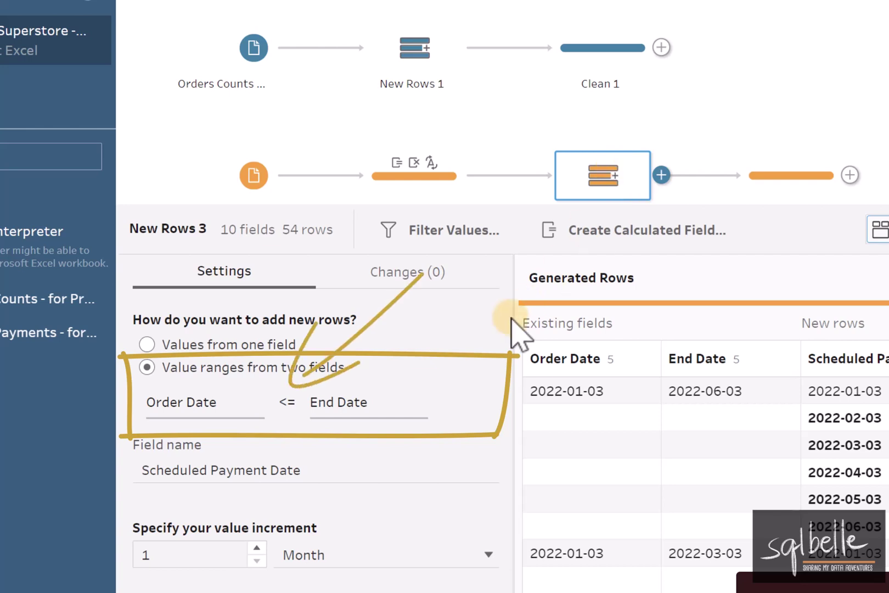
Confirm the New Rows 3 range runs from Order Date to End Date.
click(293, 411)
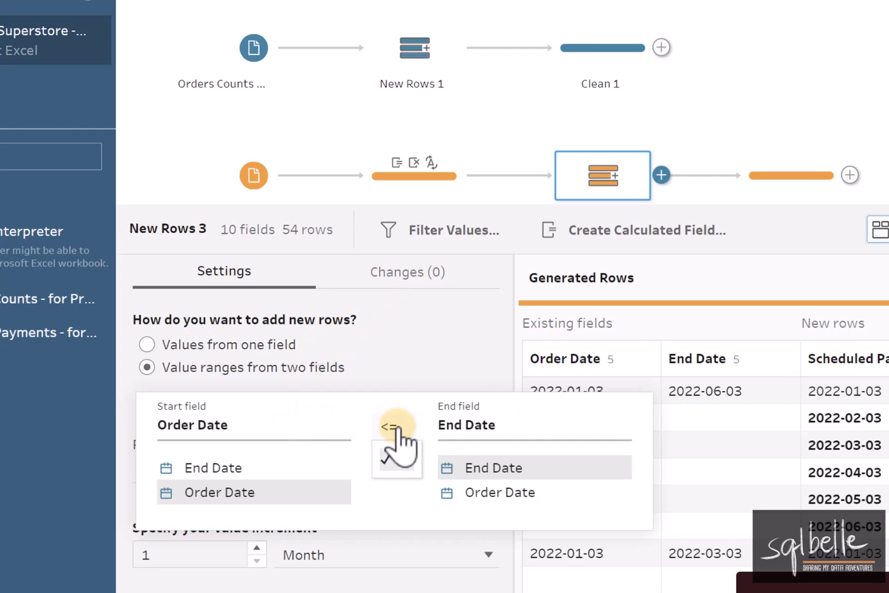
click(491, 333)
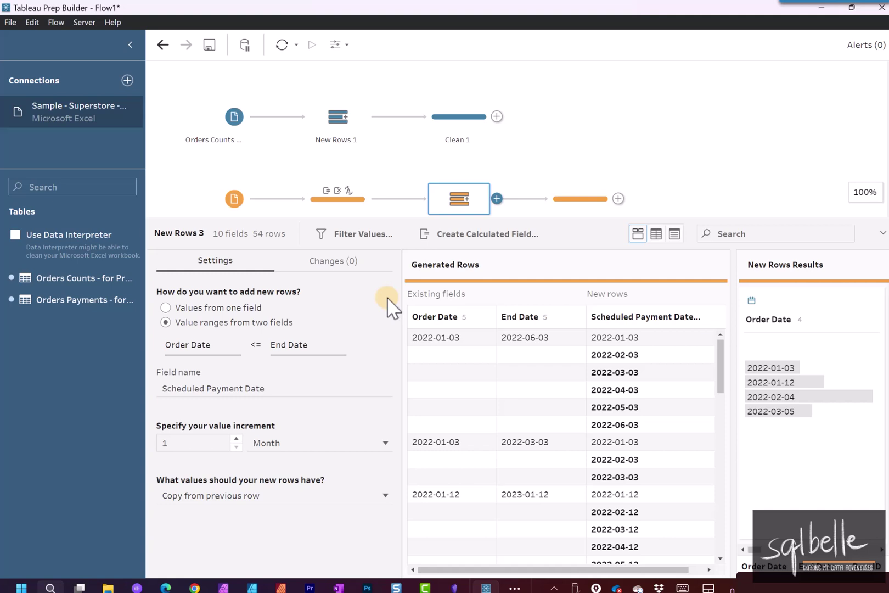
Add a calculation filter on Clean 3: [Order Date] <> [Scheduled Payment Date].
click(590, 209)
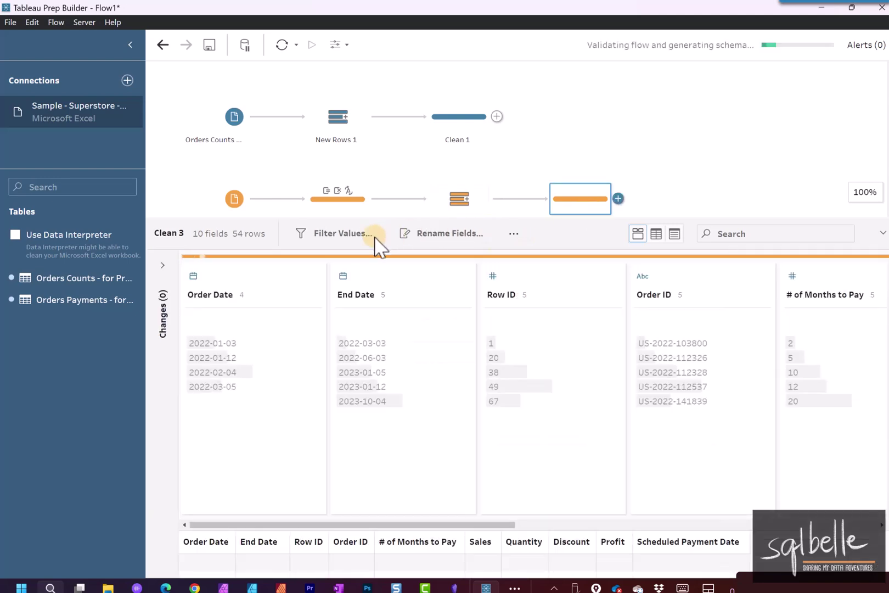
click(342, 235)
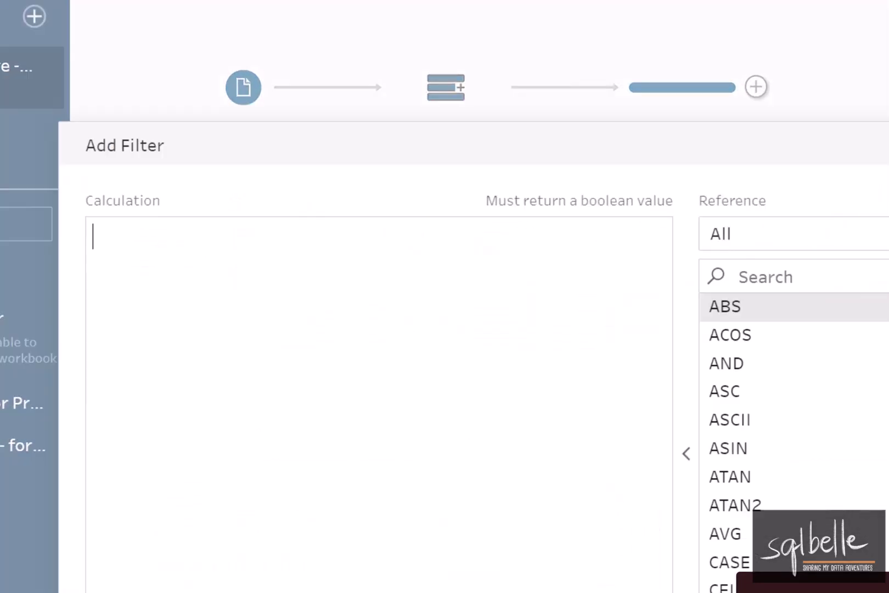
text(Orde)
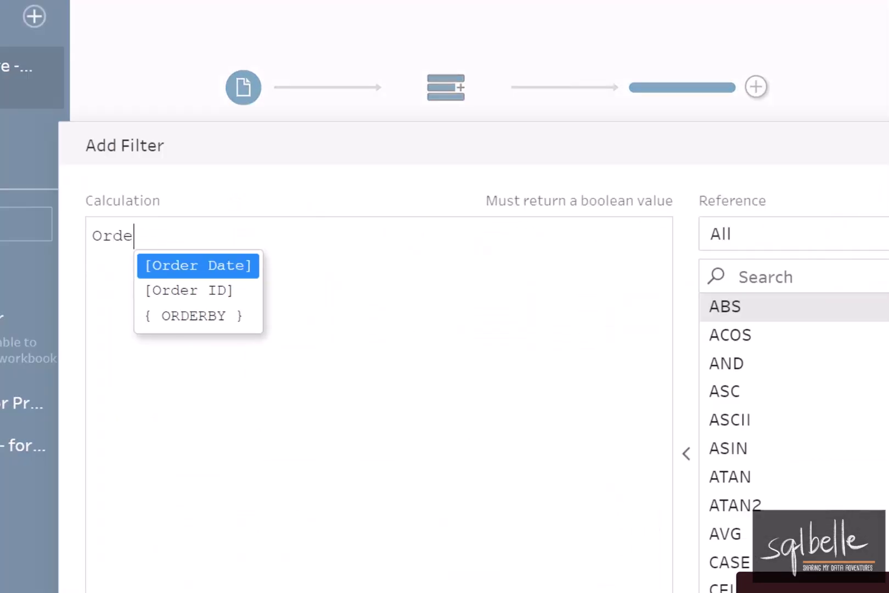
key(Return)
text(<> Sc)
key(Return)
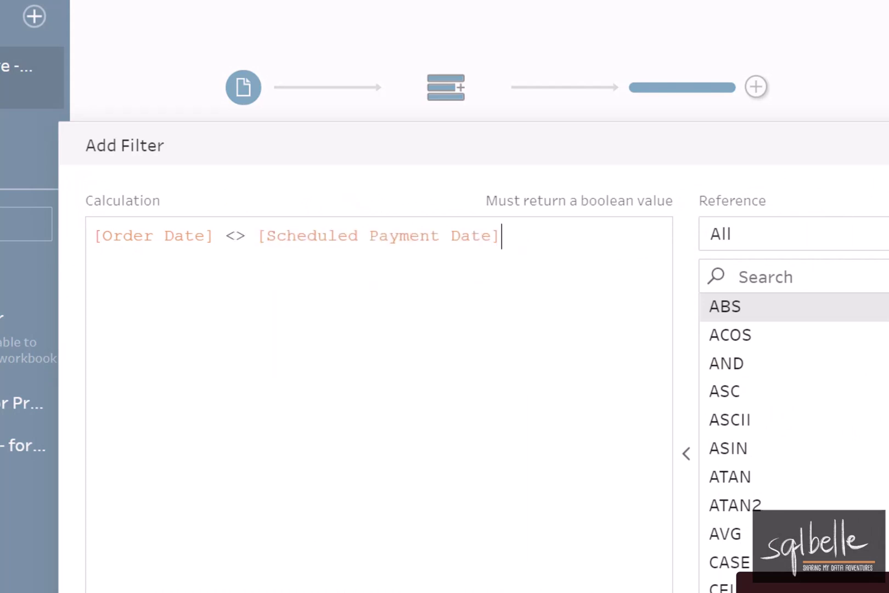
click(723, 457)
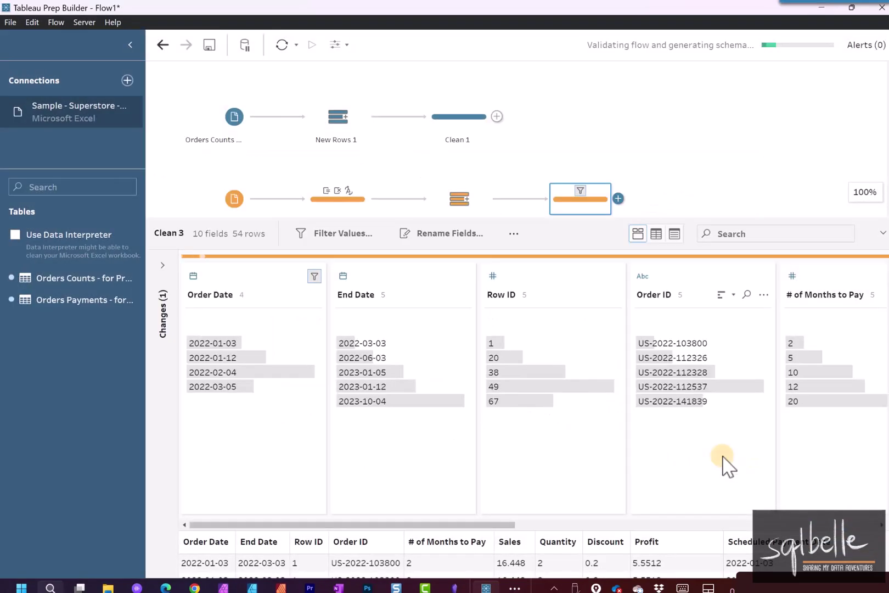
Preview the Clean 3 output in Tableau Desktop.
right_click(598, 208)
click(602, 317)
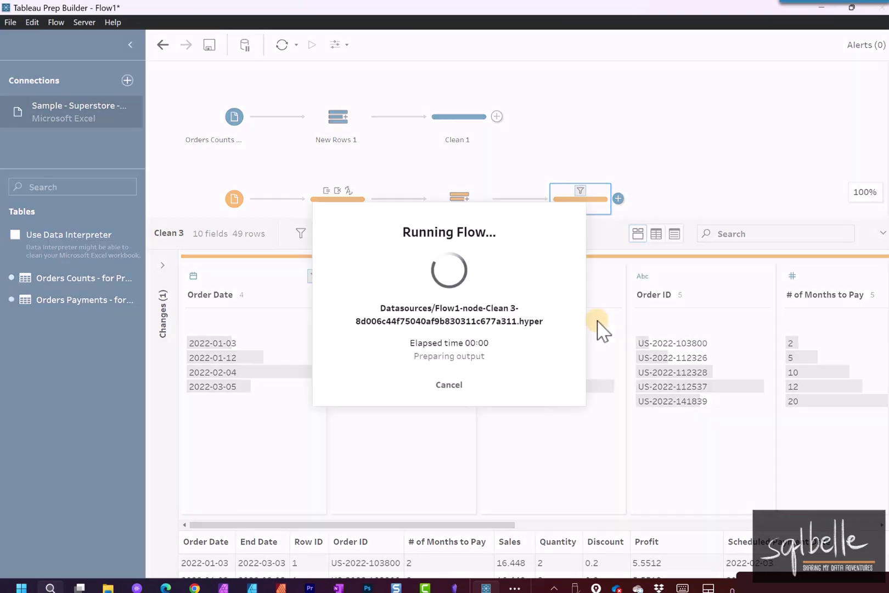
click(447, 386)
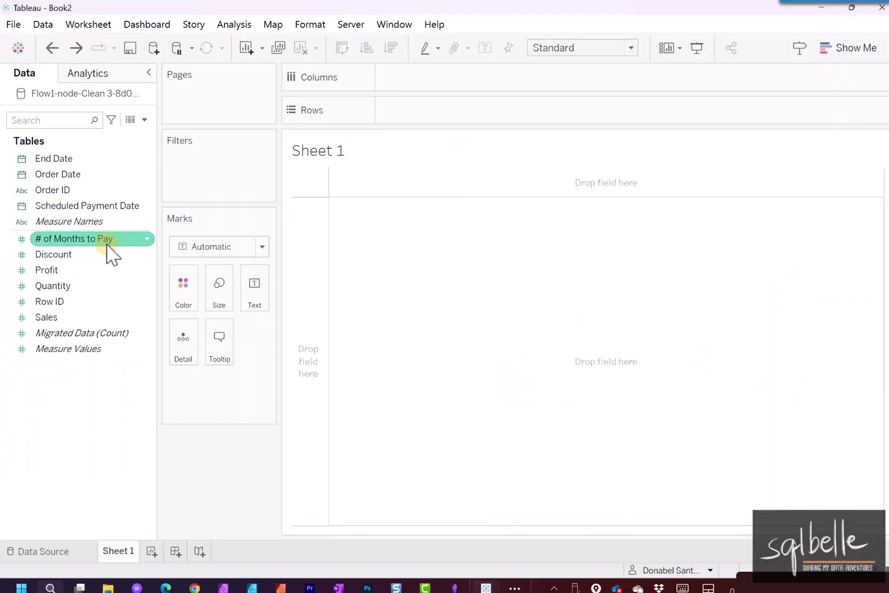
Make # of Months to Pay a dimension; add it and discrete Scheduled Payment Date after Order ID.
drag(109, 250, 449, 102)
drag(75, 159, 567, 112)
drag(110, 221, 725, 105)
click(425, 153)
click(476, 469)
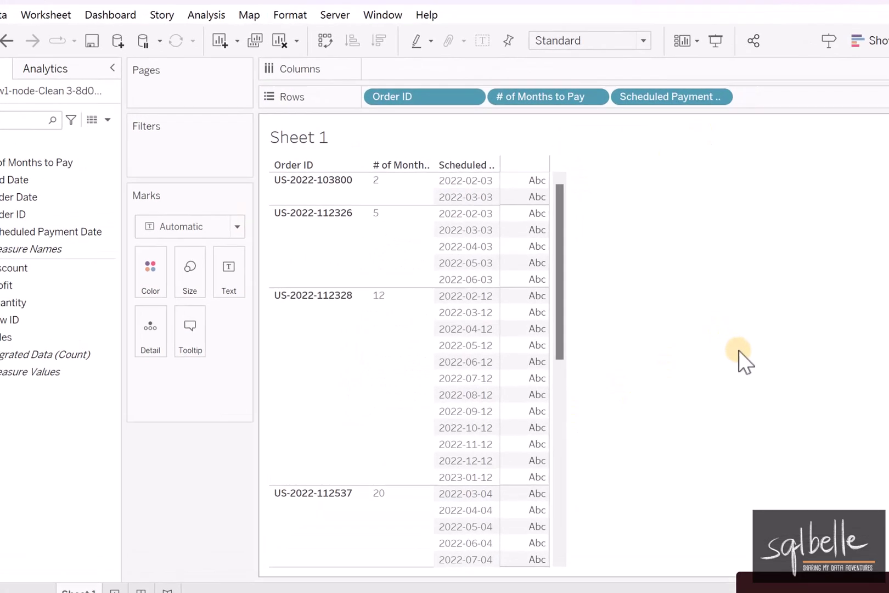